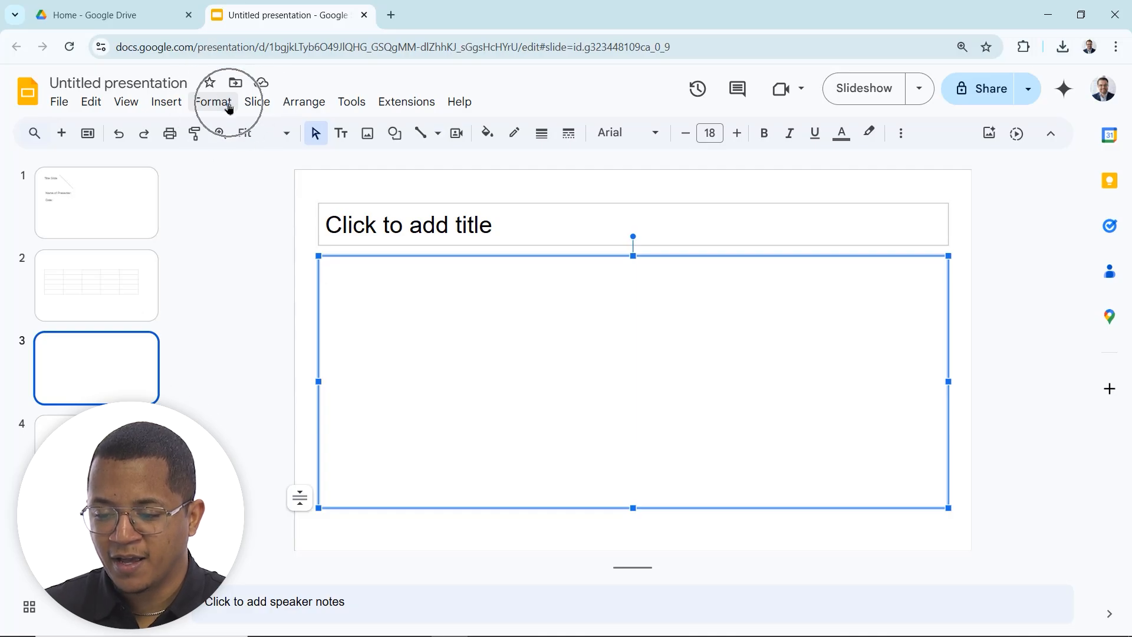
Step: Apply the bulleted list style with filled circles, hollow circles and squares to the body text box on slide 3
click(229, 108)
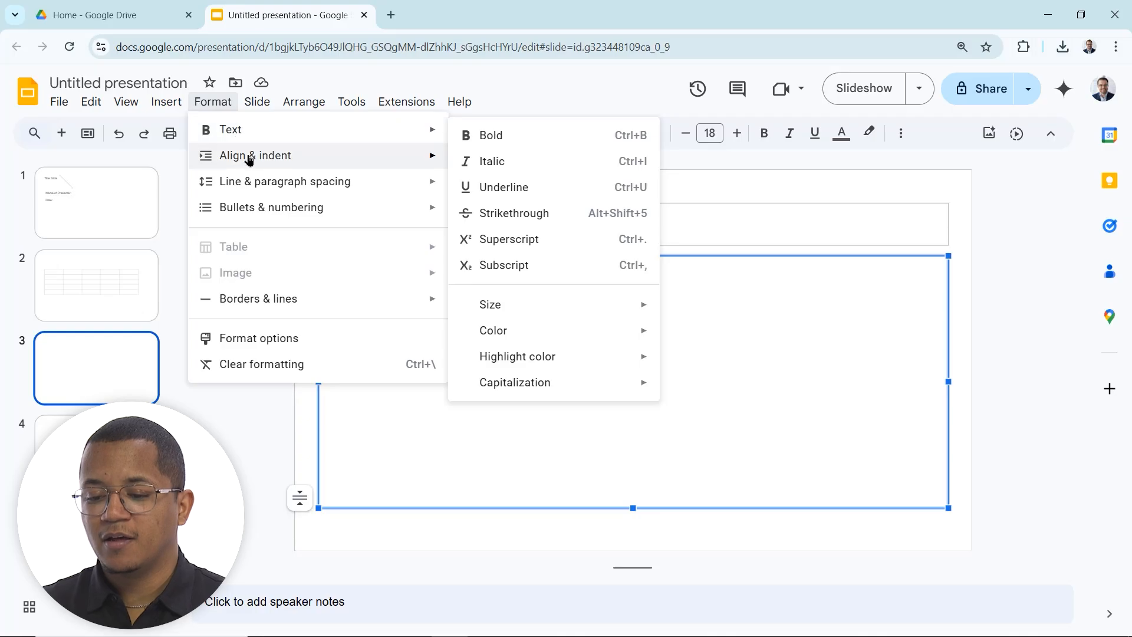
mouse_move(249, 160)
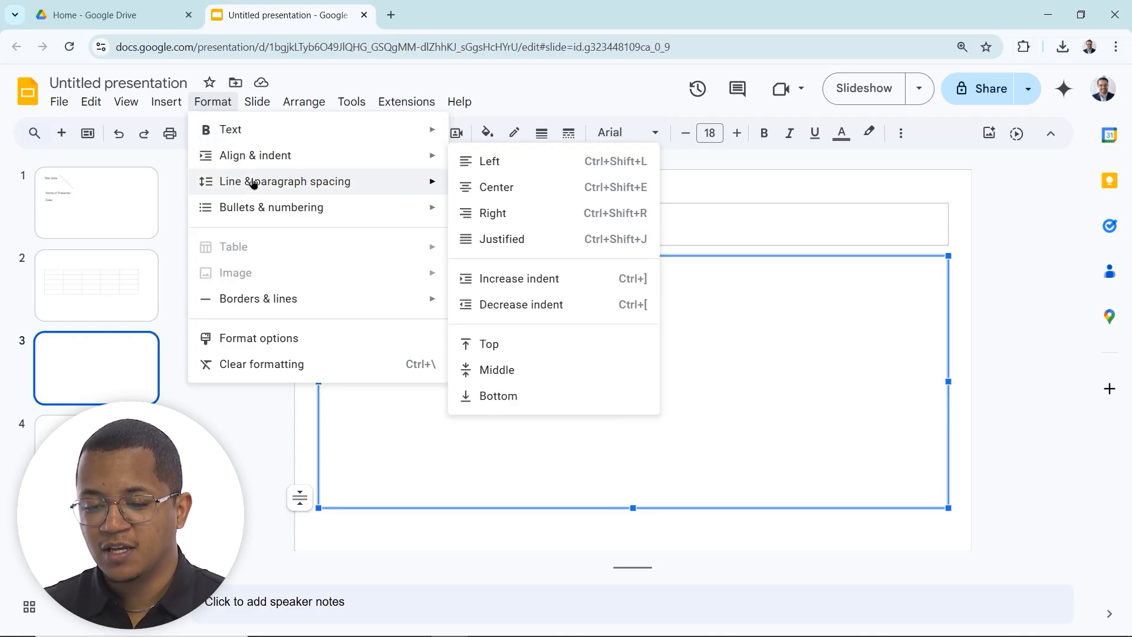
mouse_move(253, 184)
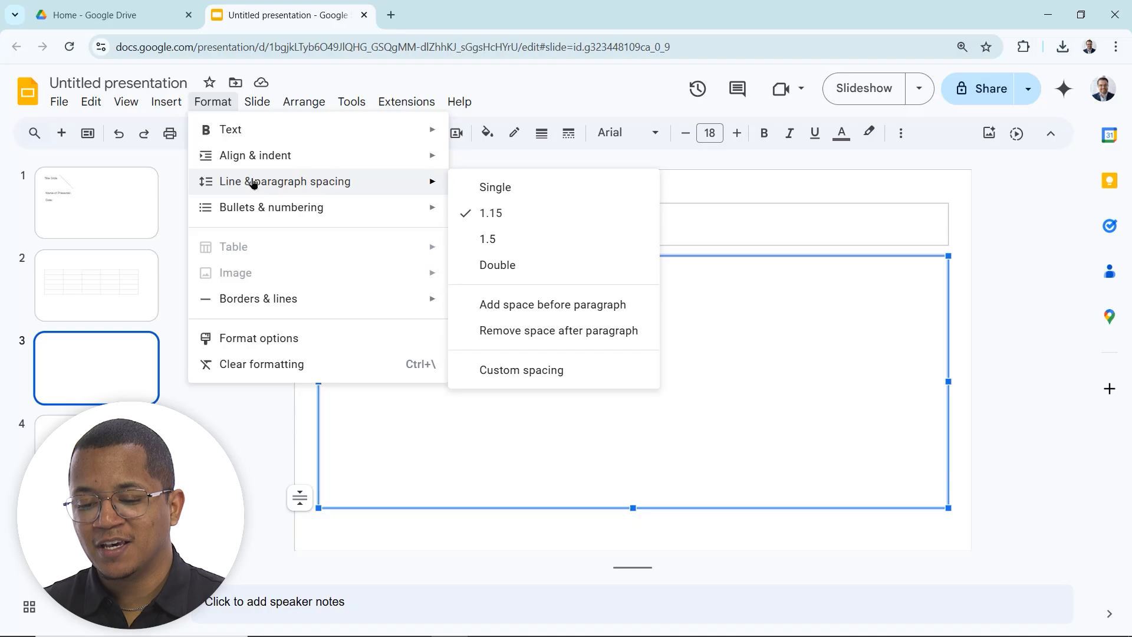
mouse_move(254, 212)
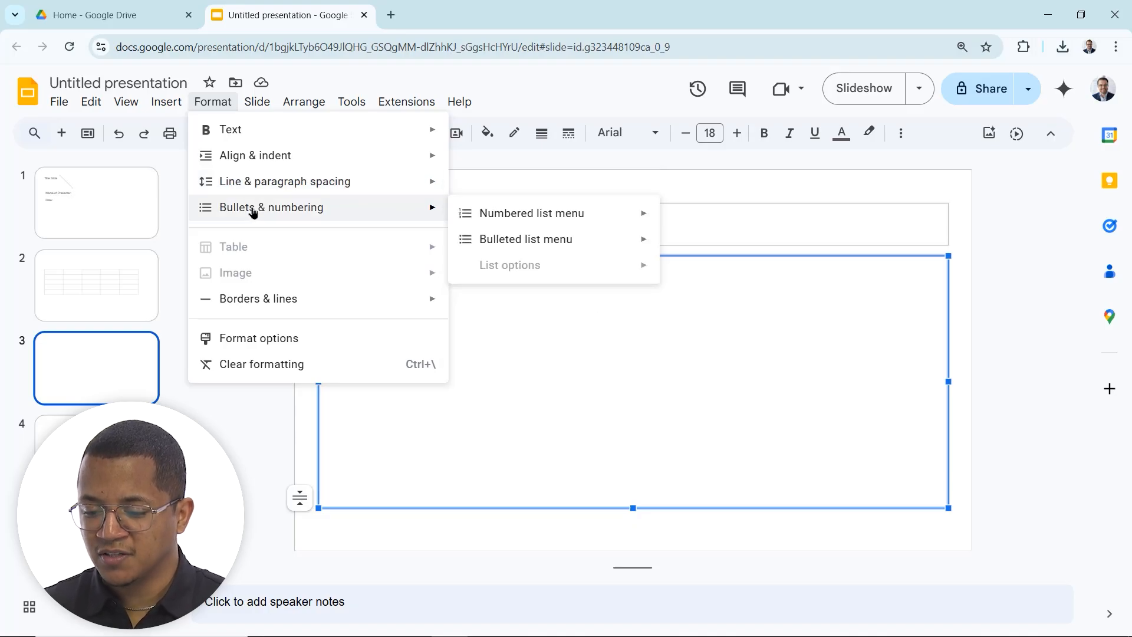
mouse_move(569, 239)
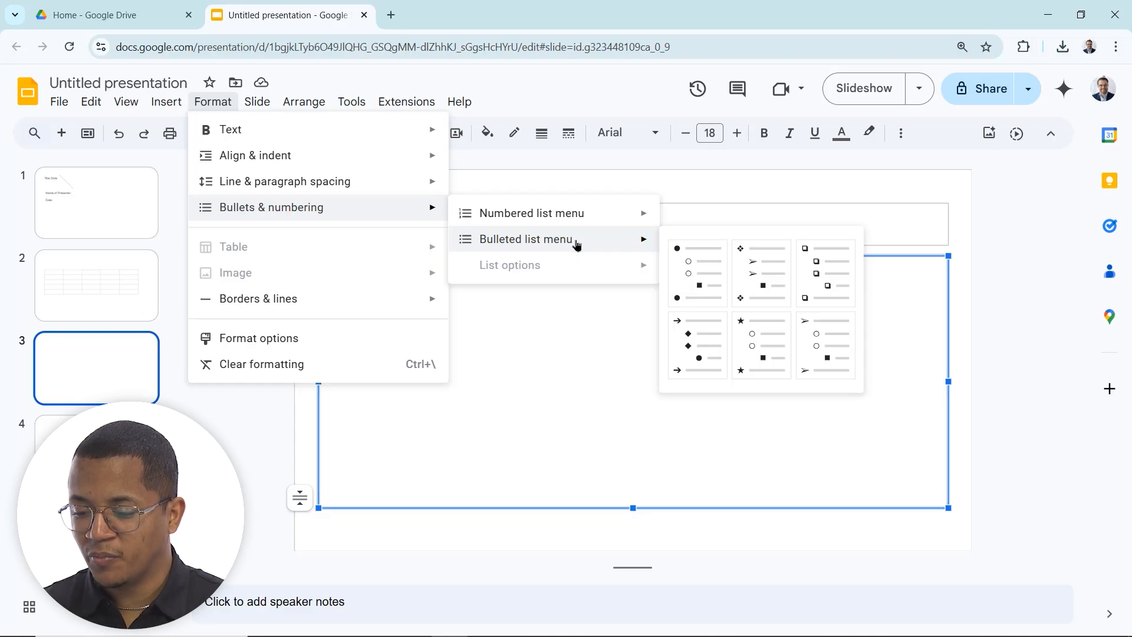
click(698, 293)
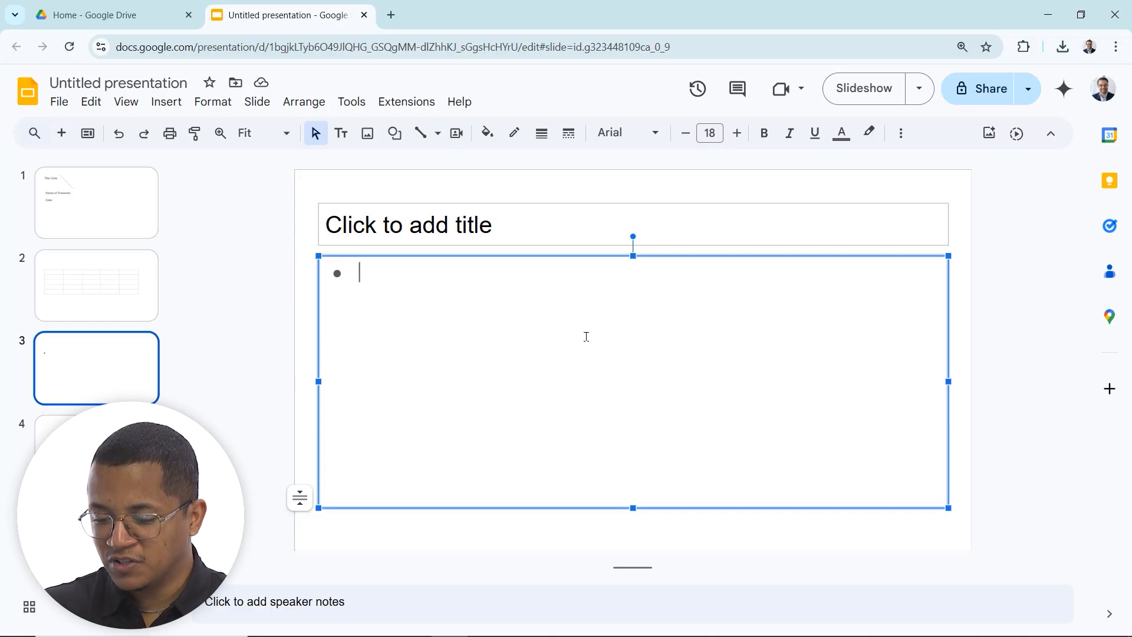
Step: Enter "Ch 1" and "Ch 2" as two top-level bullets in the body text box
text(Ch)
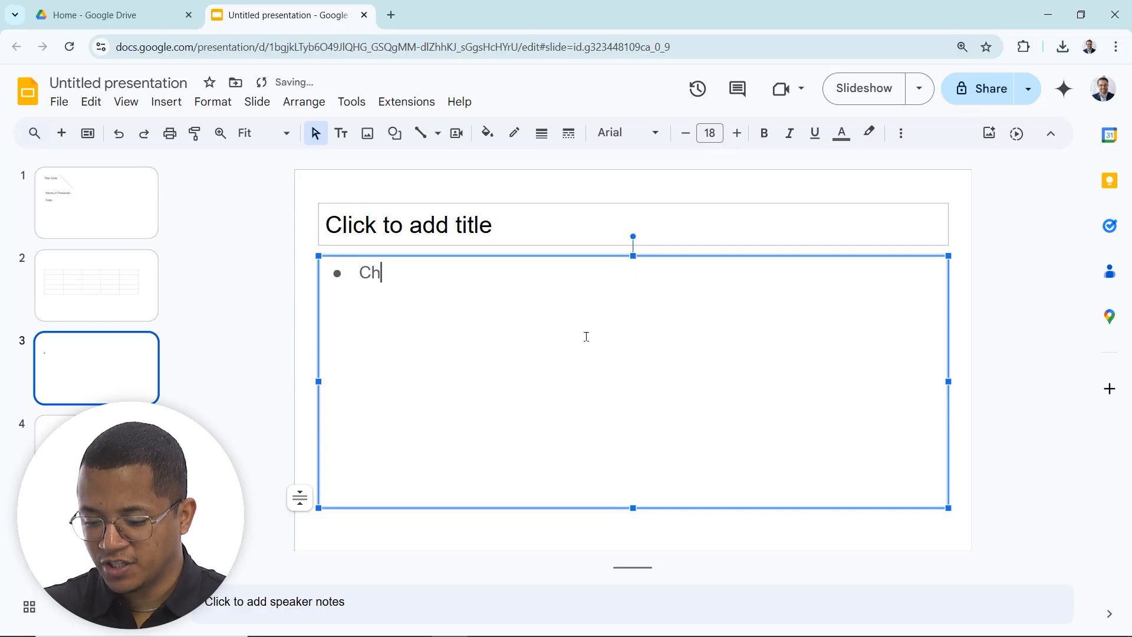
text( 1)
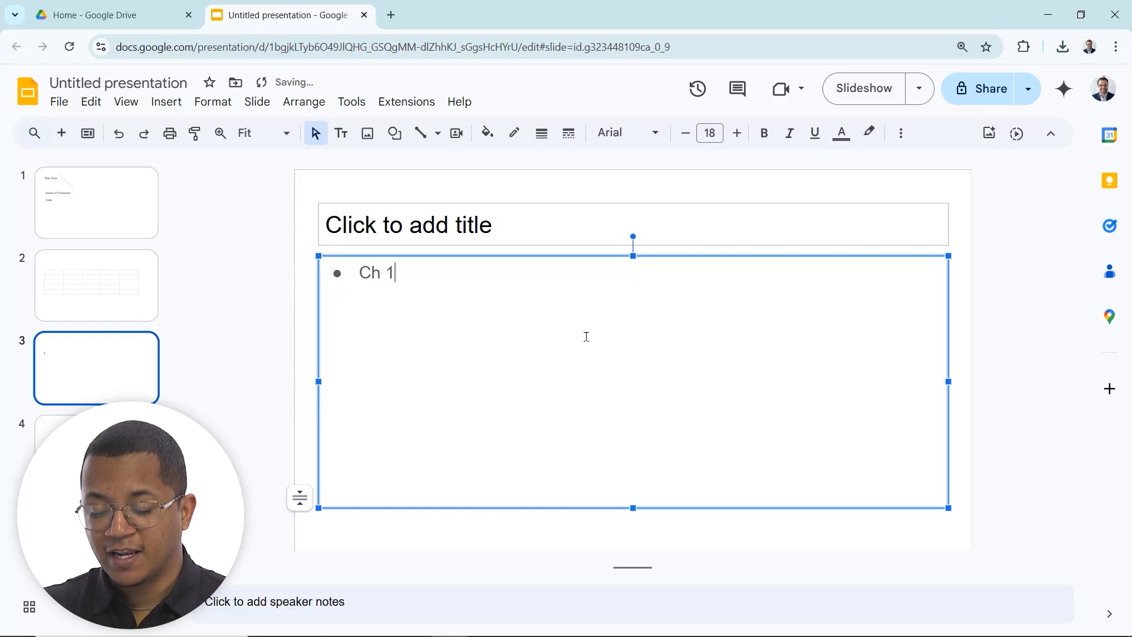
key(Return)
text(Ch)
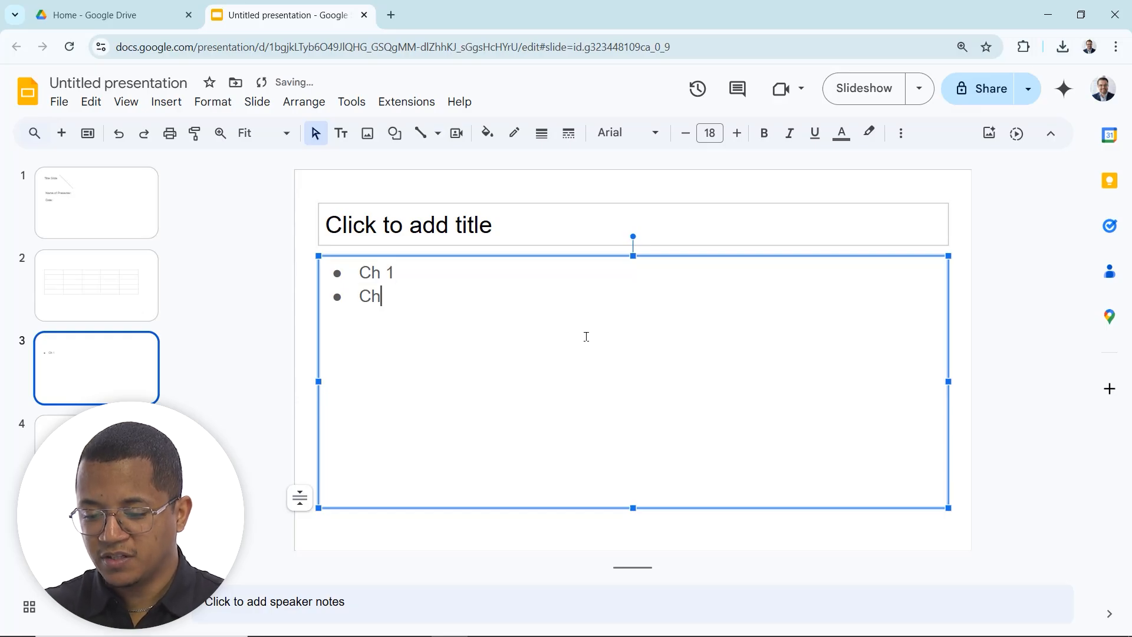
text( 2)
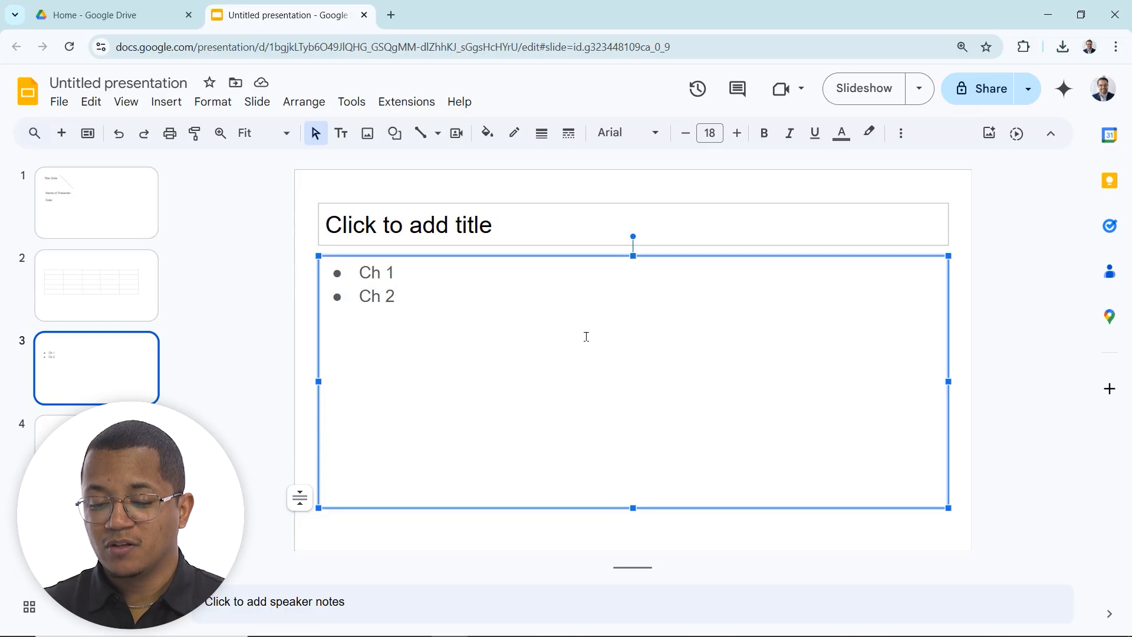
Step: Add an indented sub-bullet under "Ch 2" reading "Transitioning from Google to the Greater Google Workspace"
key(Return)
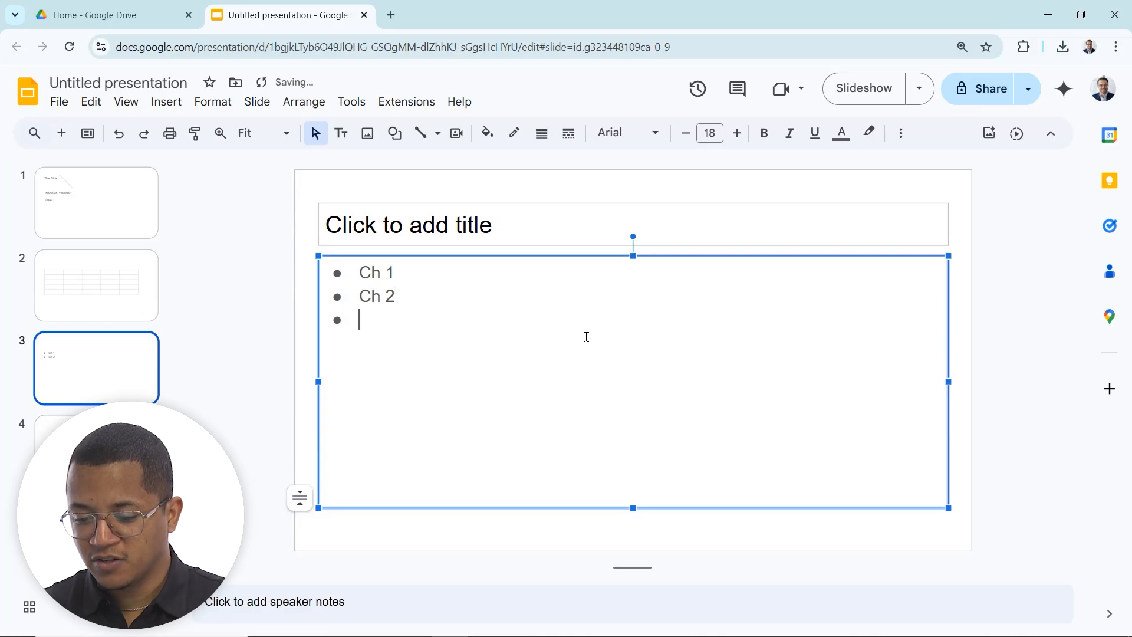
key(Tab)
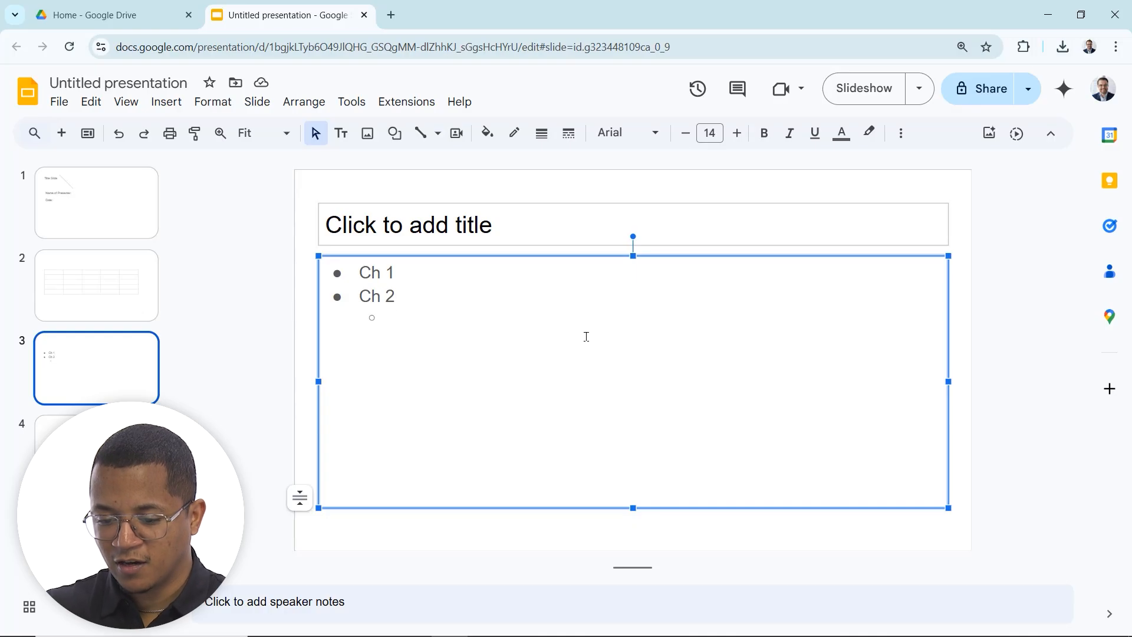
text(Tr)
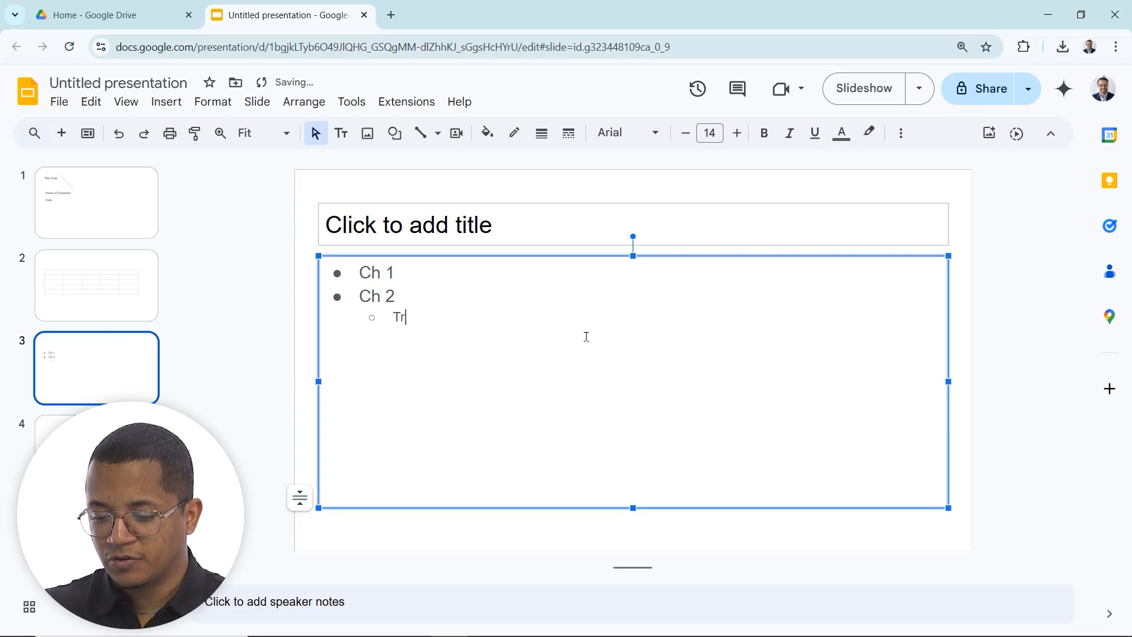
text(ansitioning from )
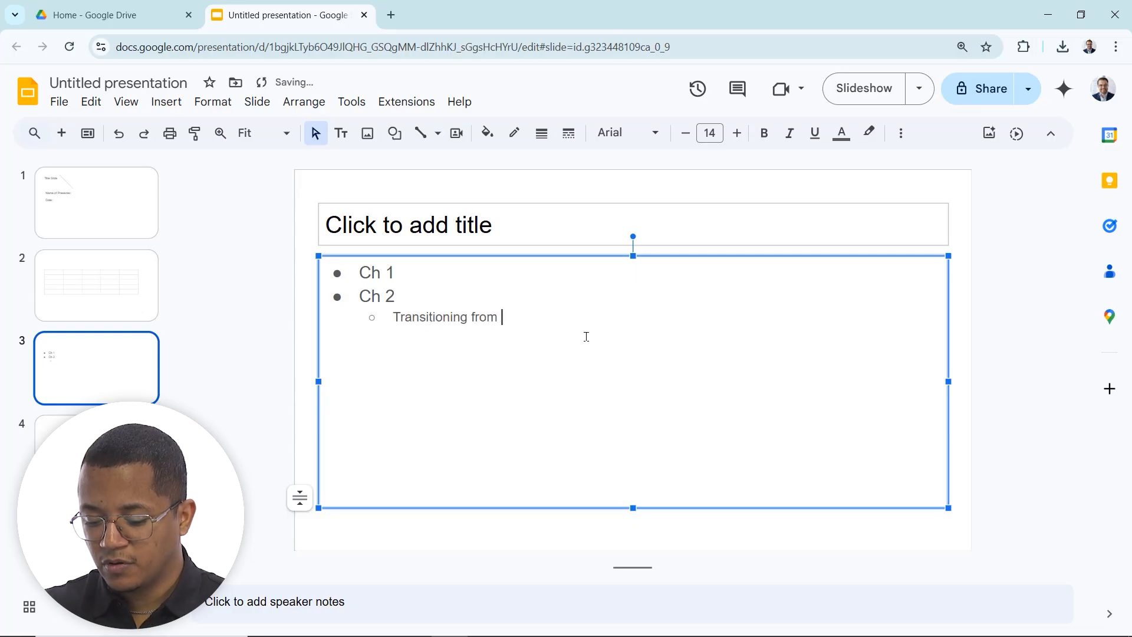
text(Google)
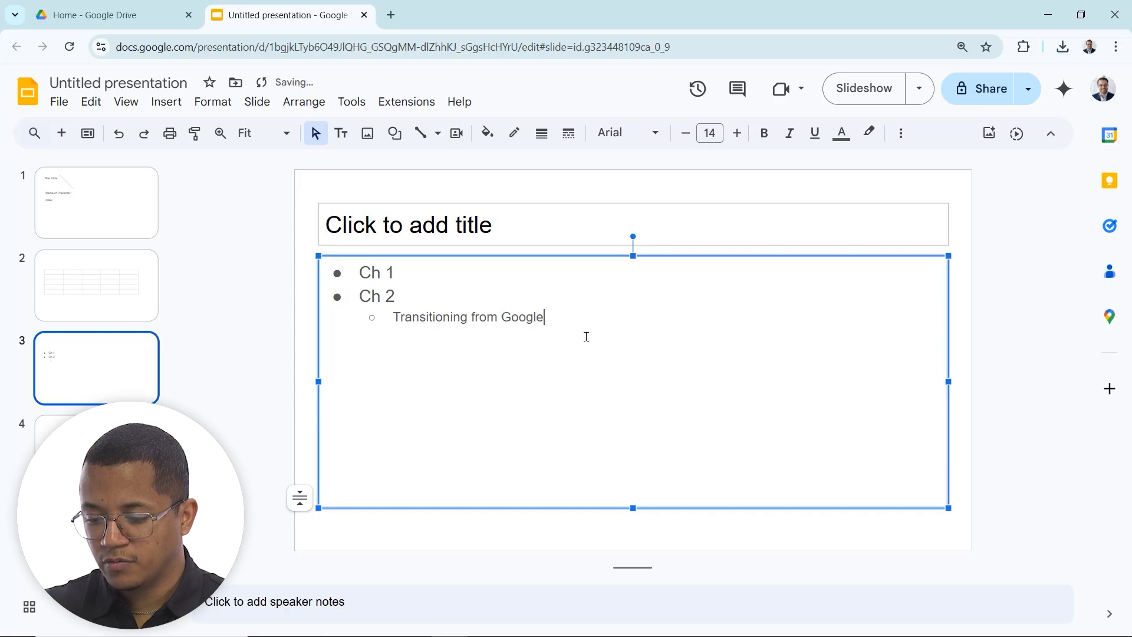
text( to the G)
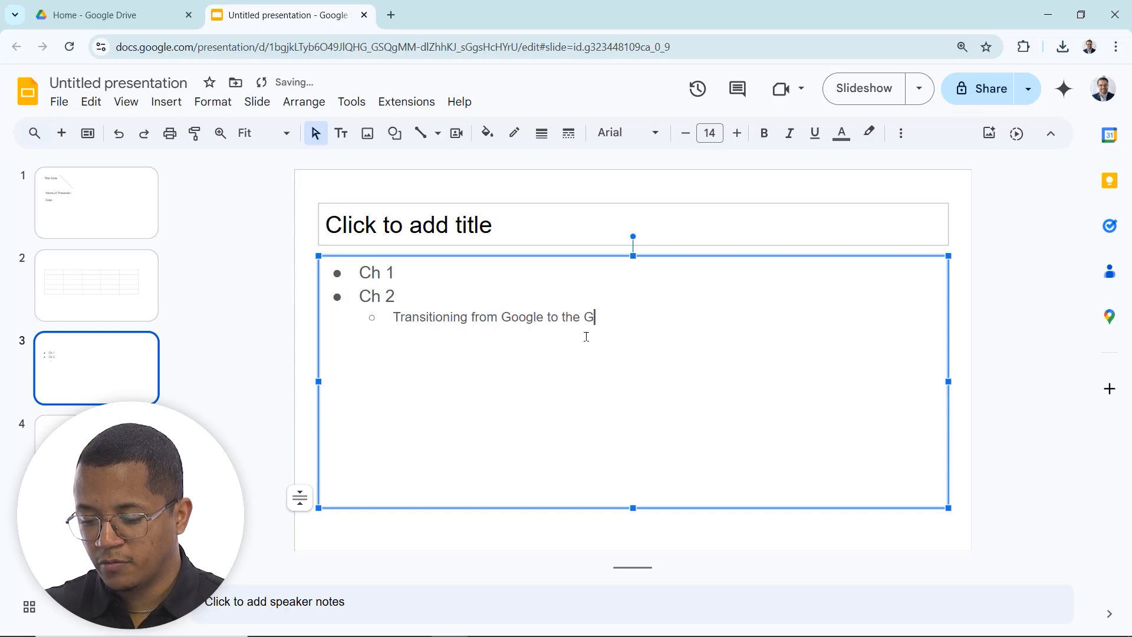
text(reater Google )
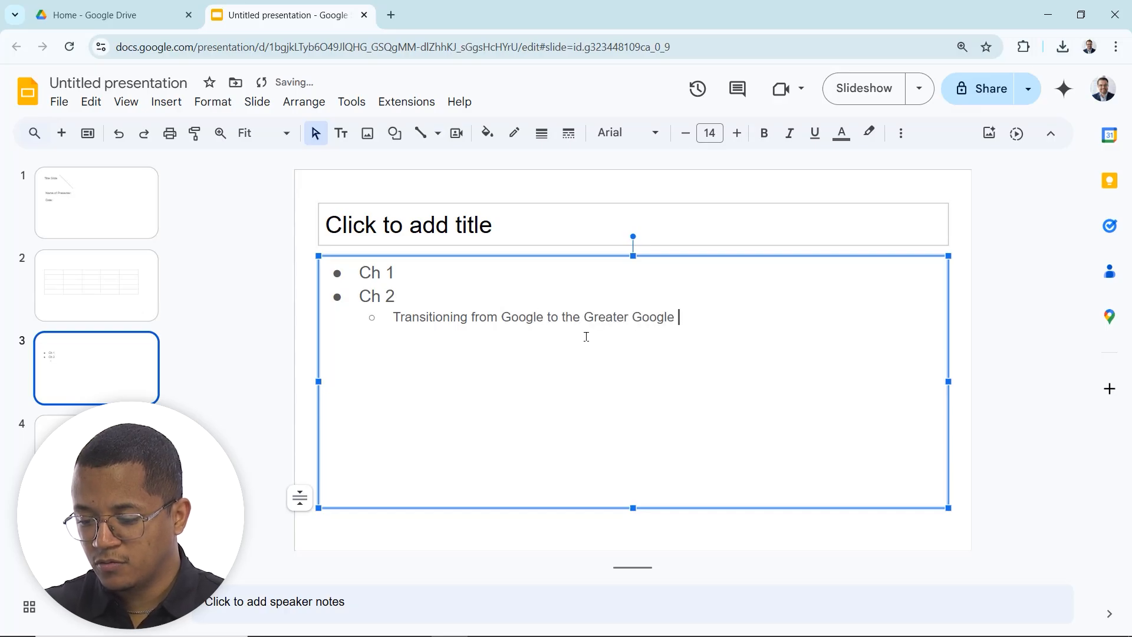
text(Workspace)
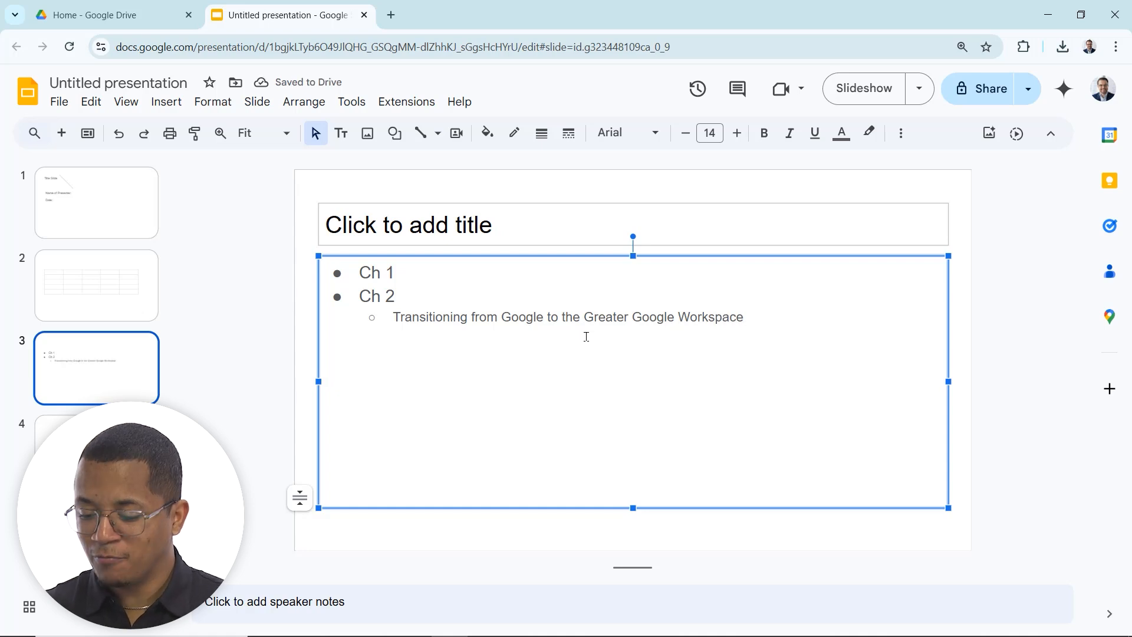
Step: Add a new top-level bullet reading "Ch 3" below the sub-bullet
key(Return)
key(Tab)
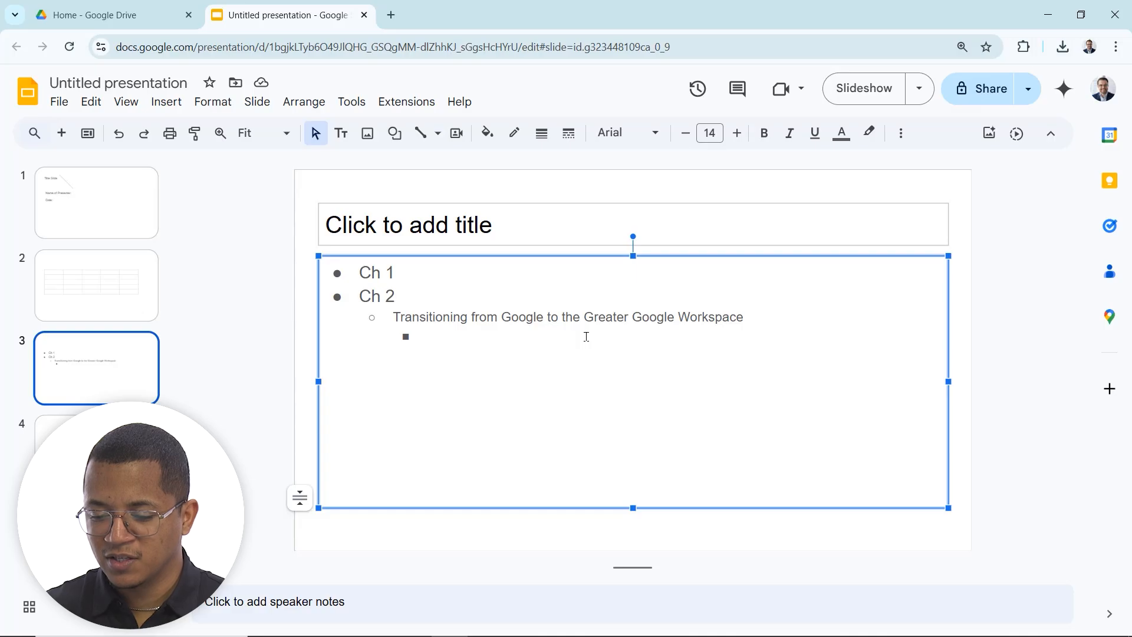
key(shift+Tab)
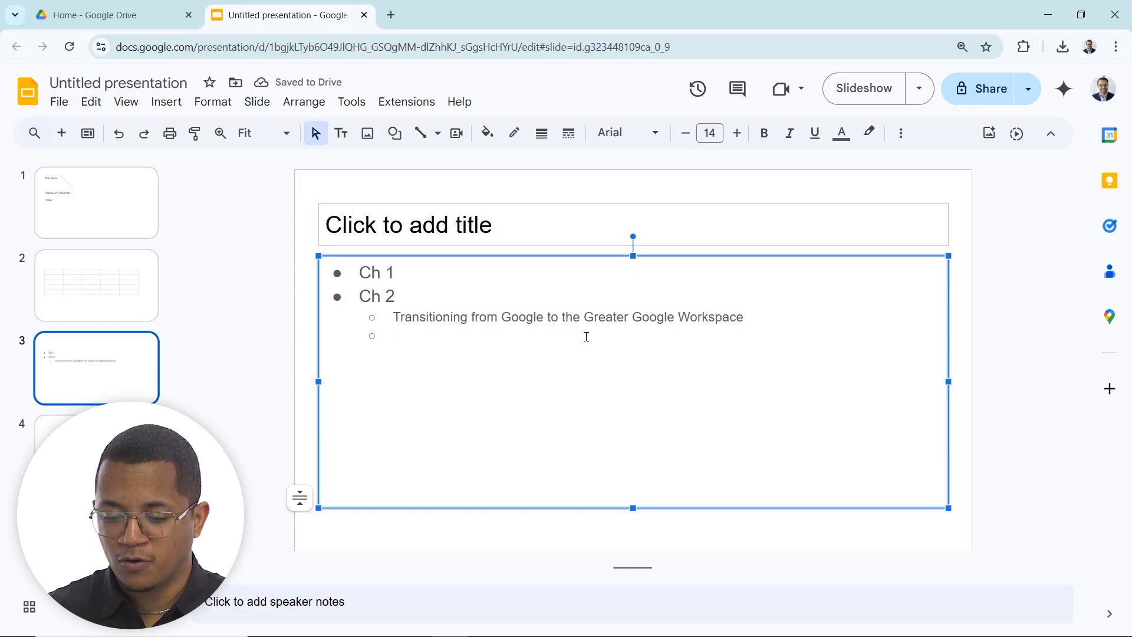
key(shift+Tab)
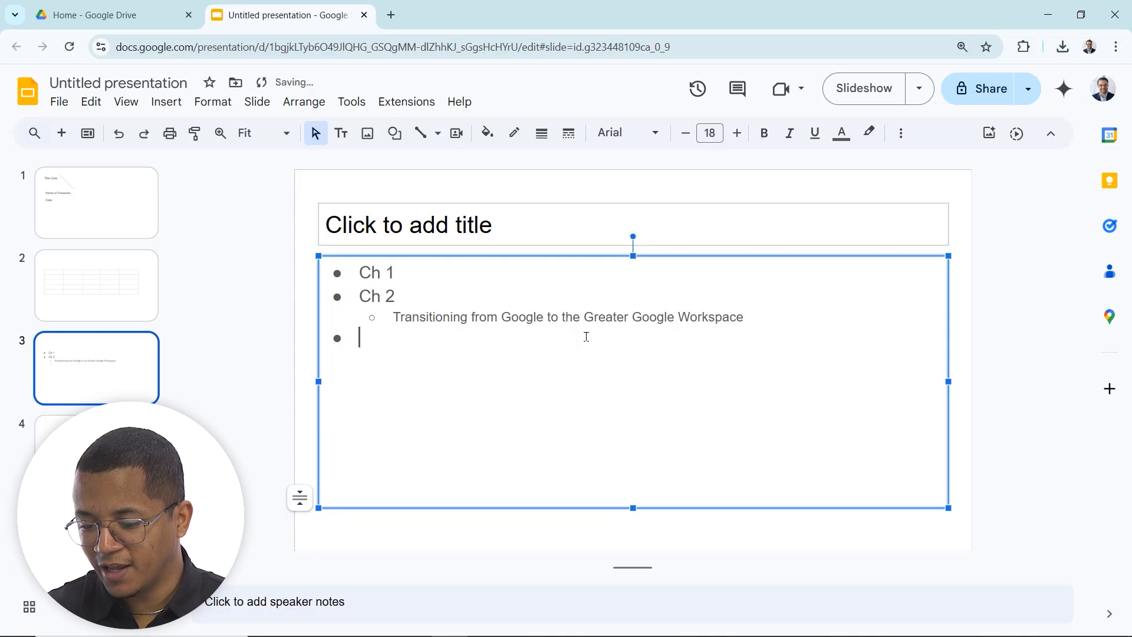
text(Ch 2)
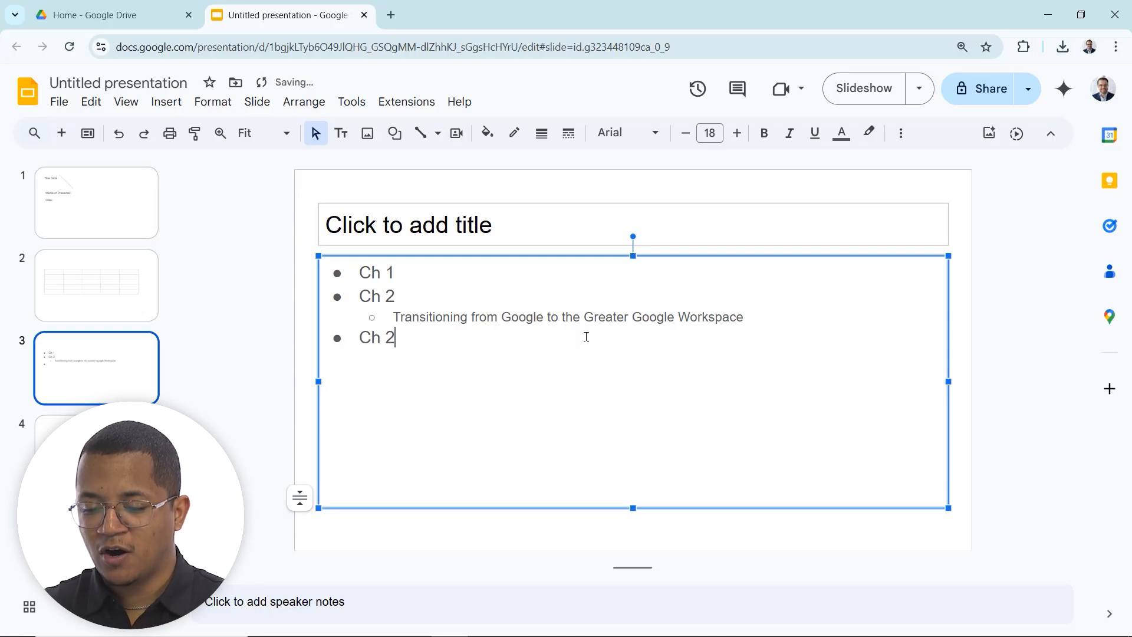
key(BackSpace)
text(3)
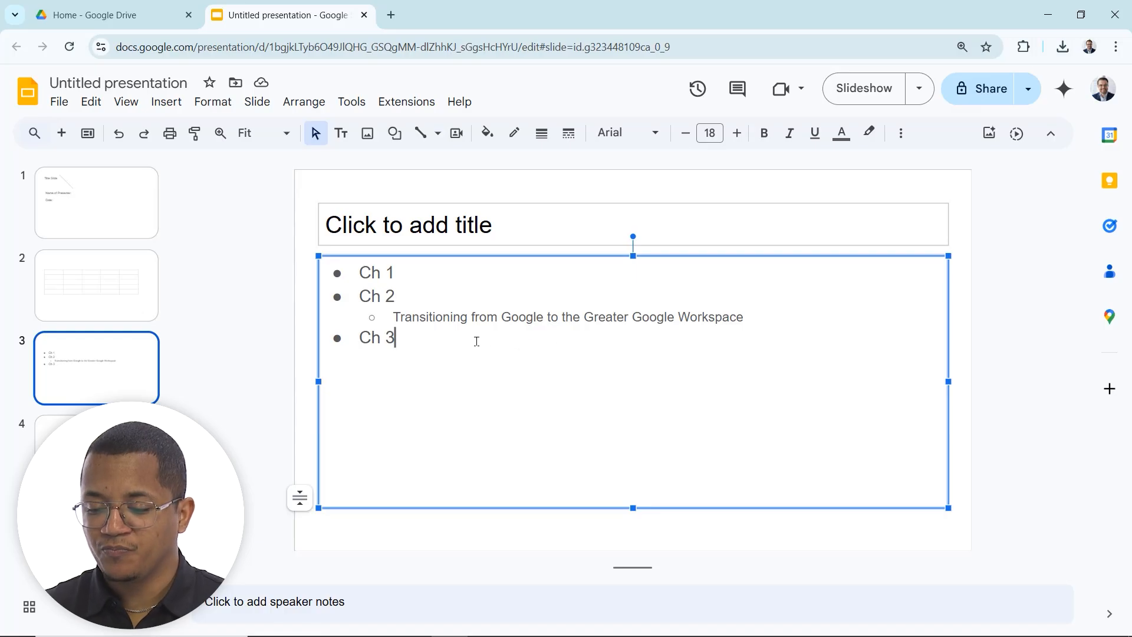
drag(396, 338, 339, 274)
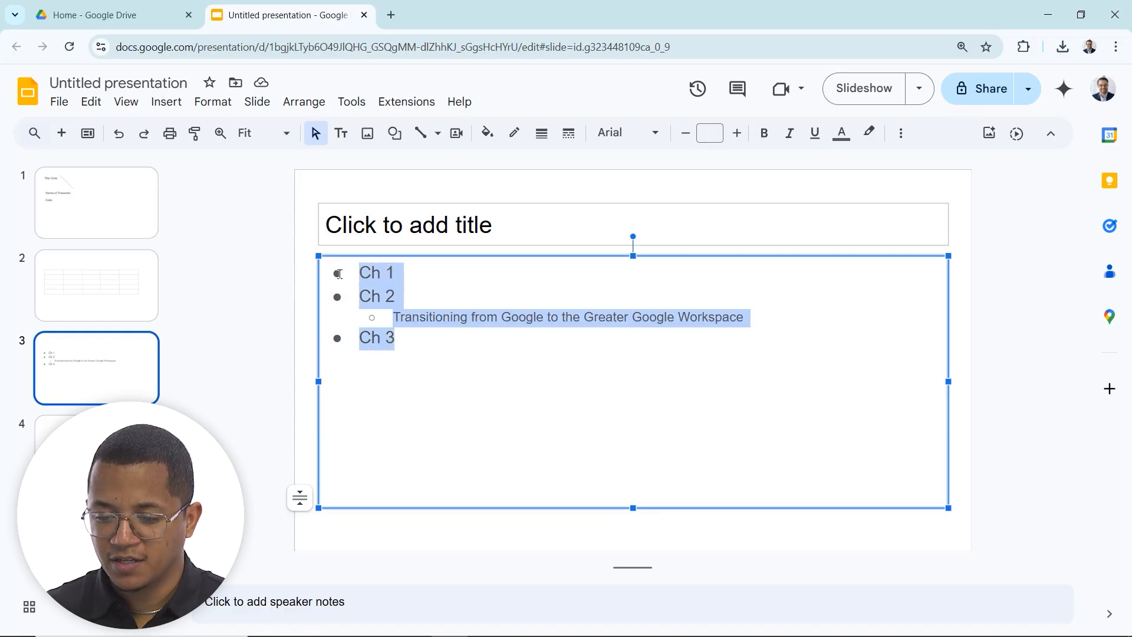
click(229, 104)
mouse_move(249, 162)
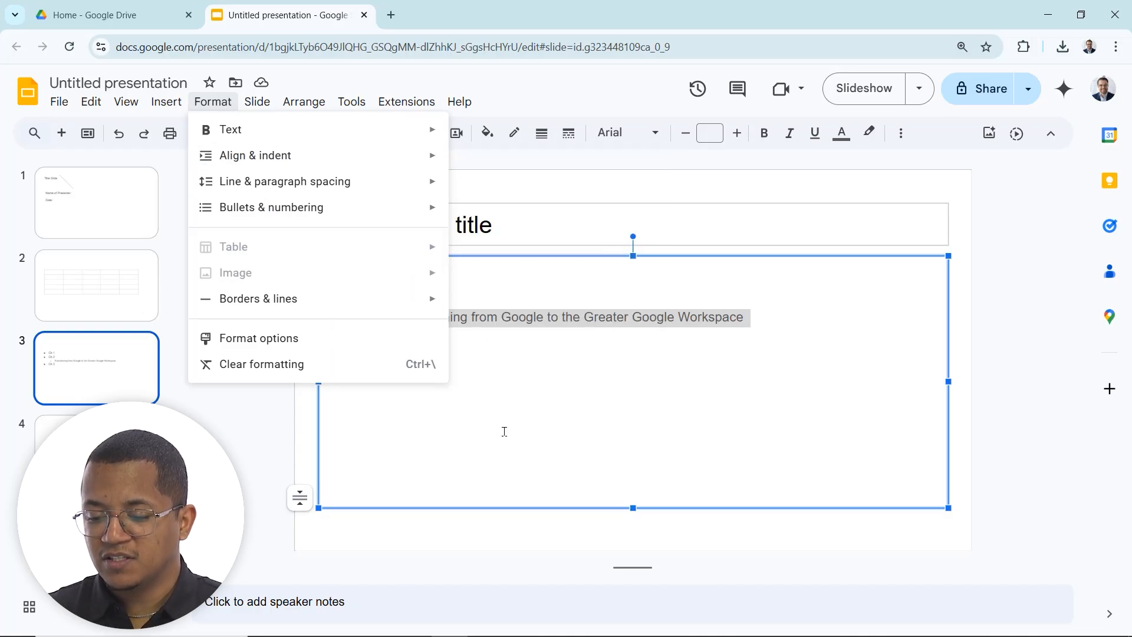
click(489, 381)
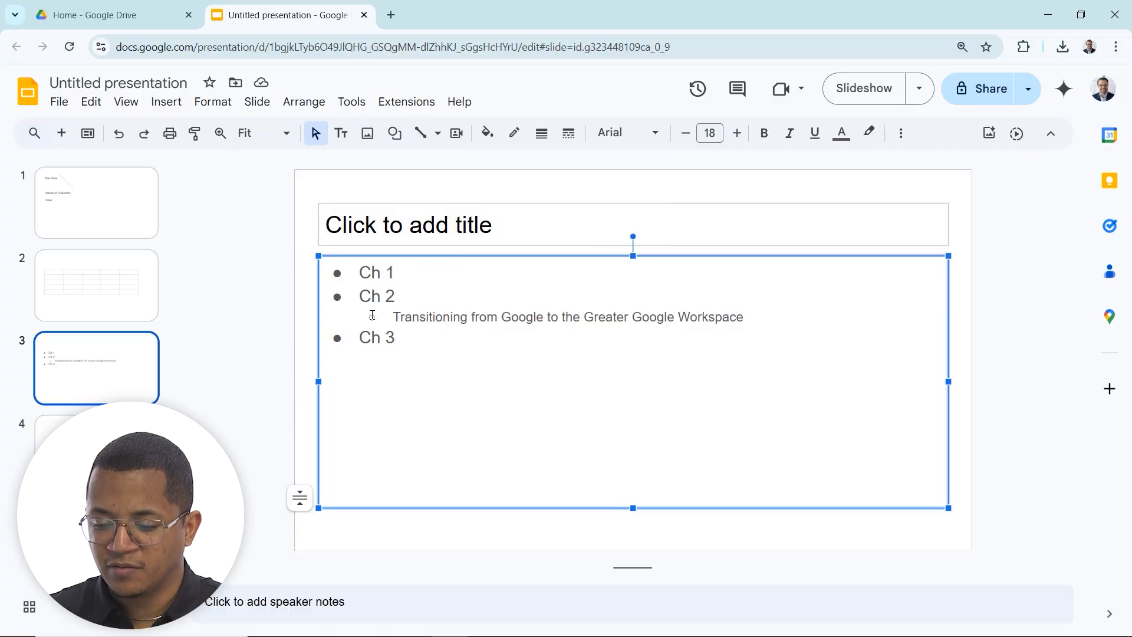
Step: Increase the indent of the "Transitioning from Google to the Greater Google Workspace" sub-bullet by one level
key(Up)
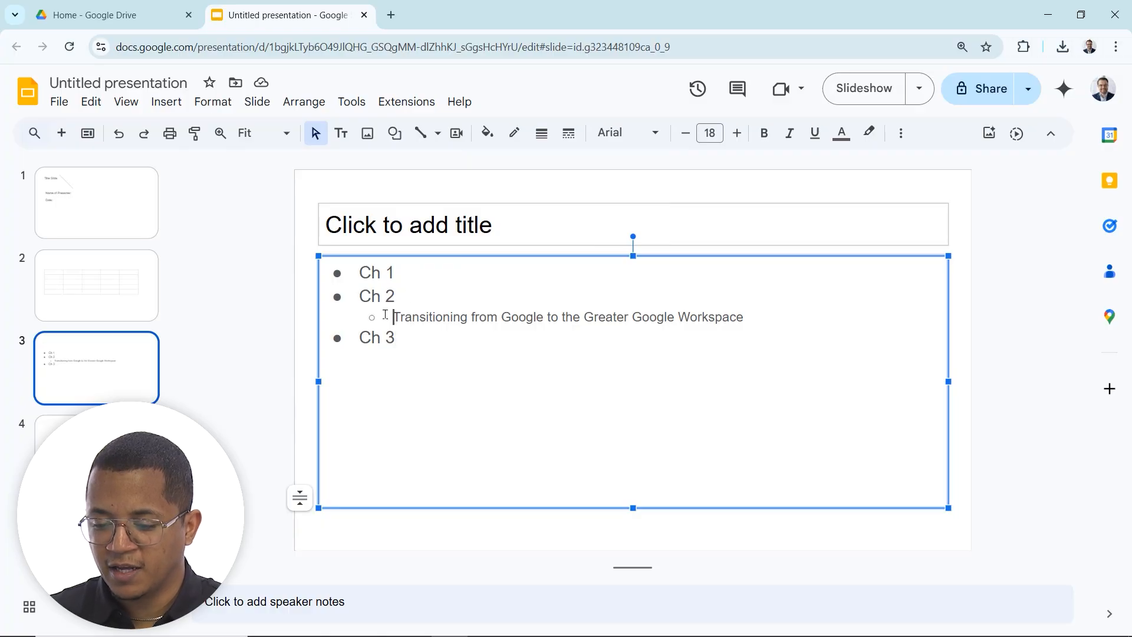
click(211, 102)
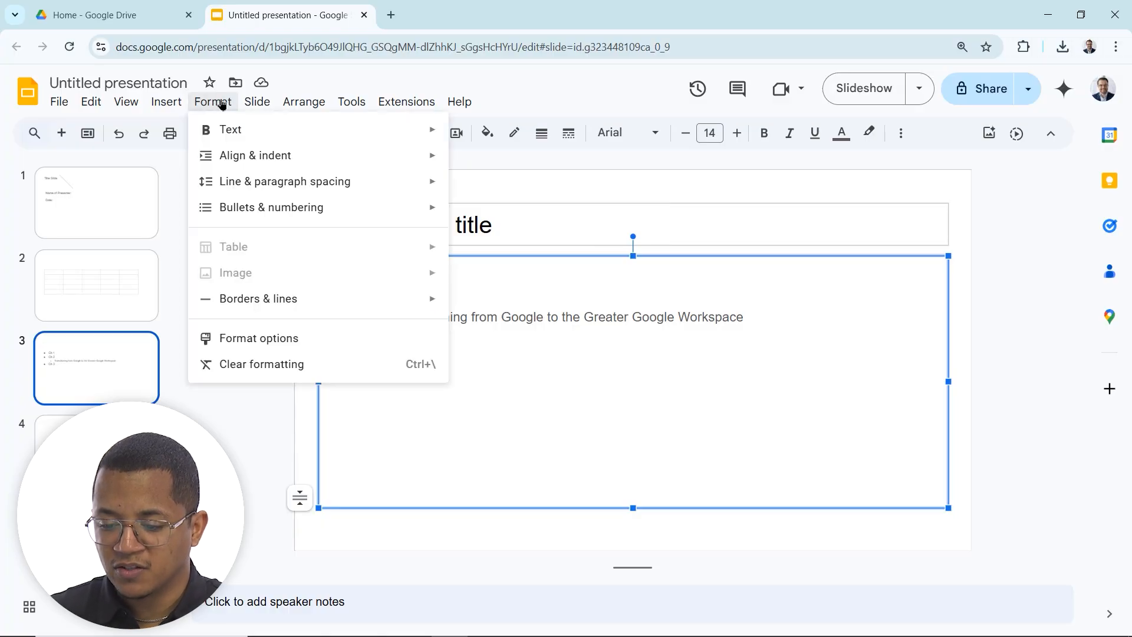
mouse_move(221, 158)
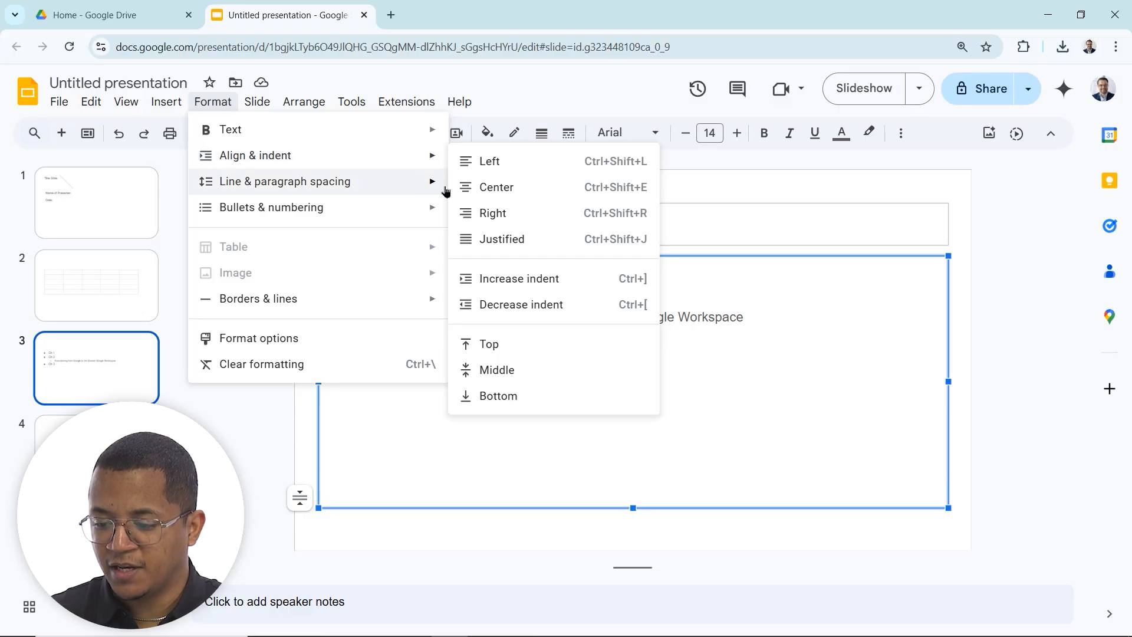
click(496, 282)
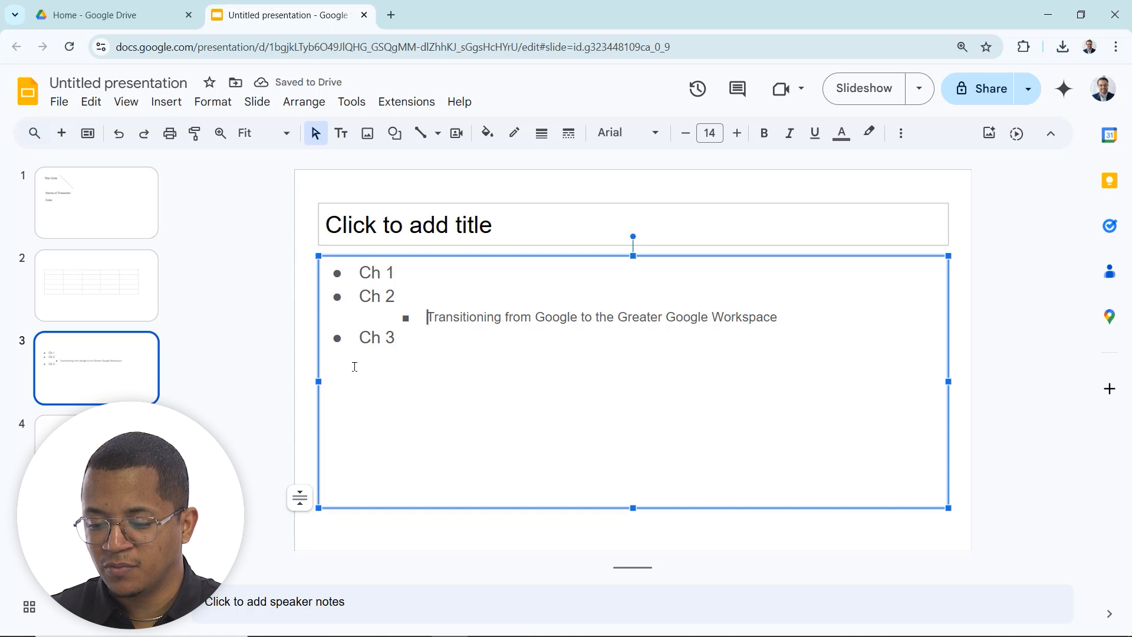
Step: Indent the sub-bullet under "Ch 2" by one more level and decrease its indent again by one level
click(227, 101)
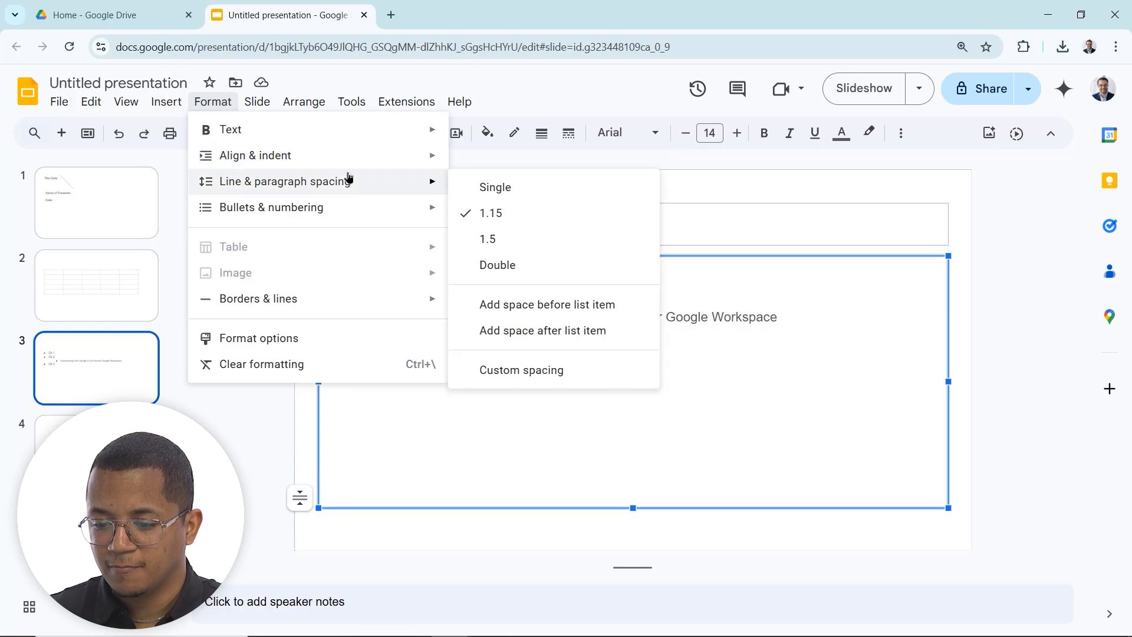
mouse_move(348, 156)
click(533, 280)
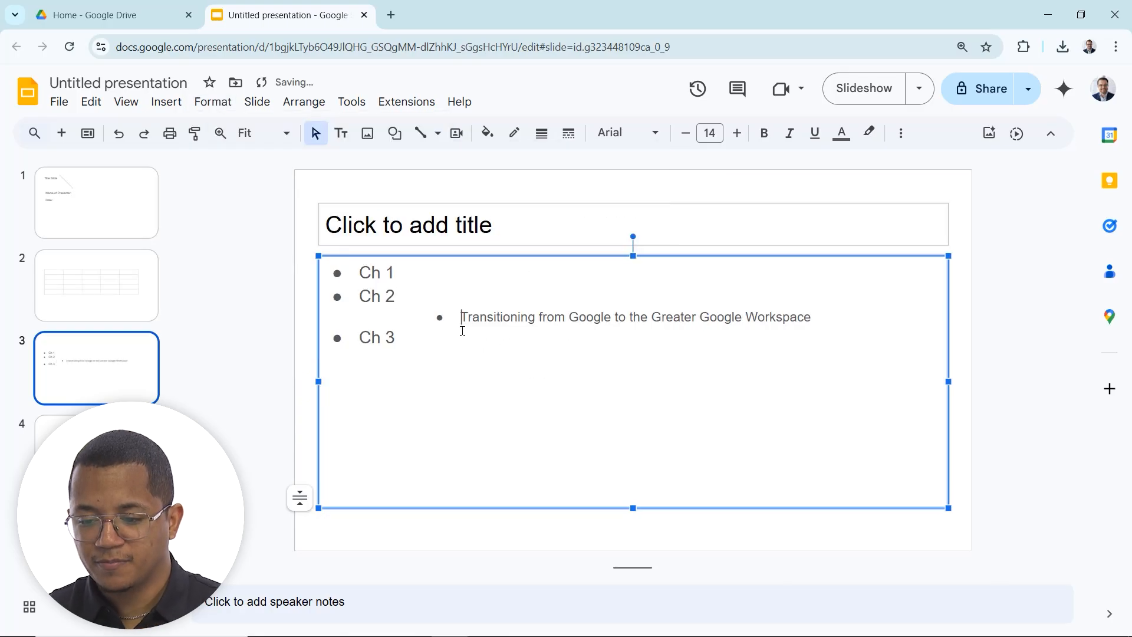
click(210, 106)
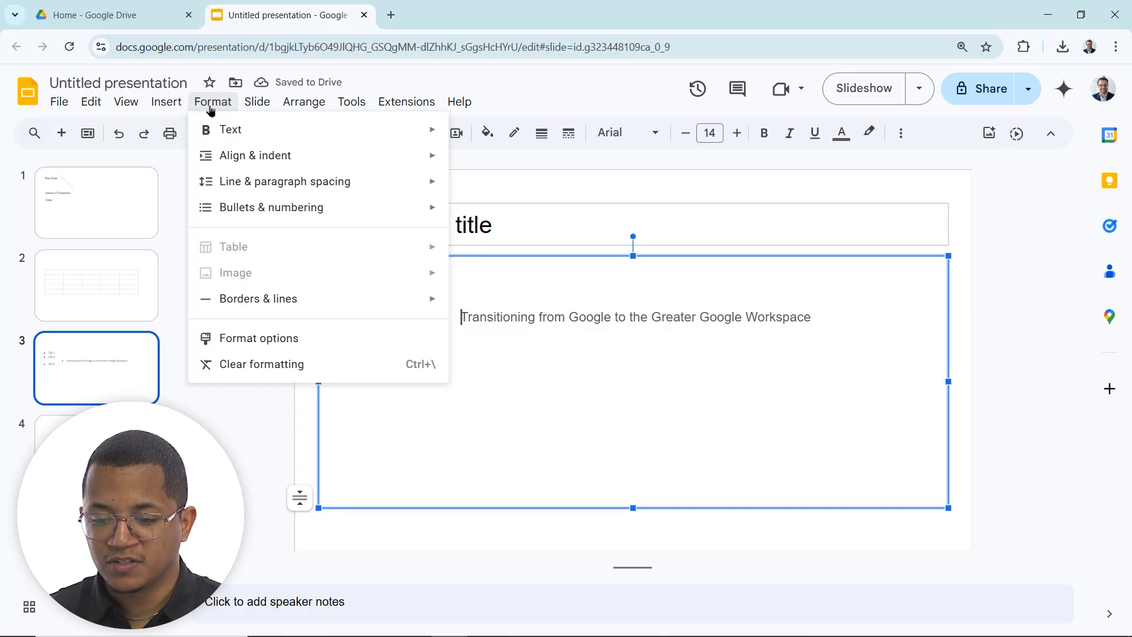
mouse_move(260, 156)
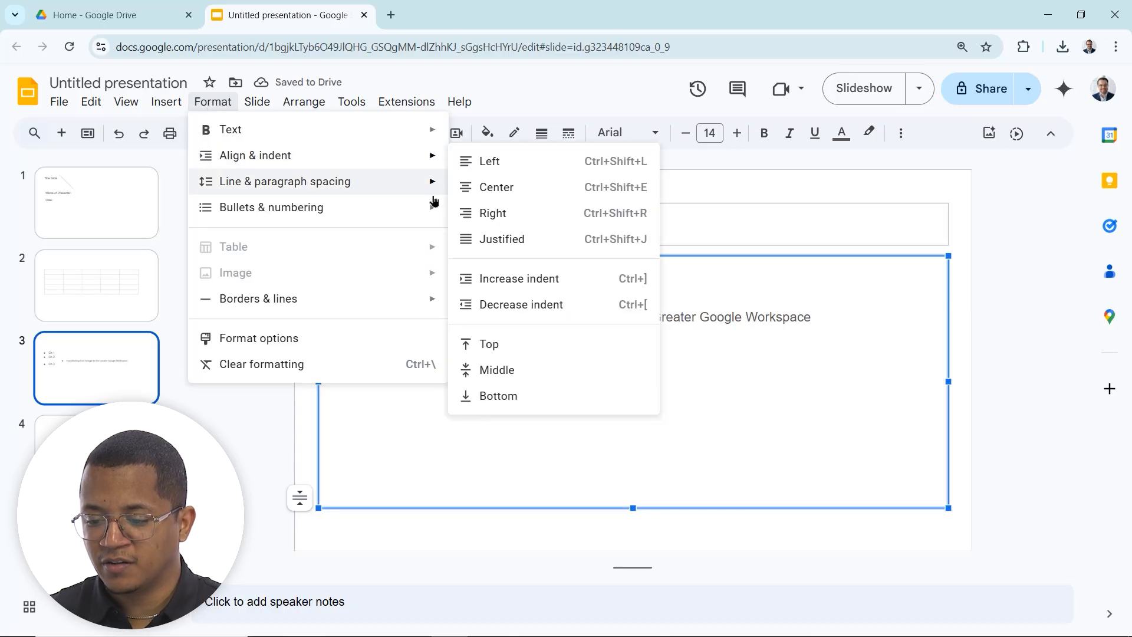
click(522, 305)
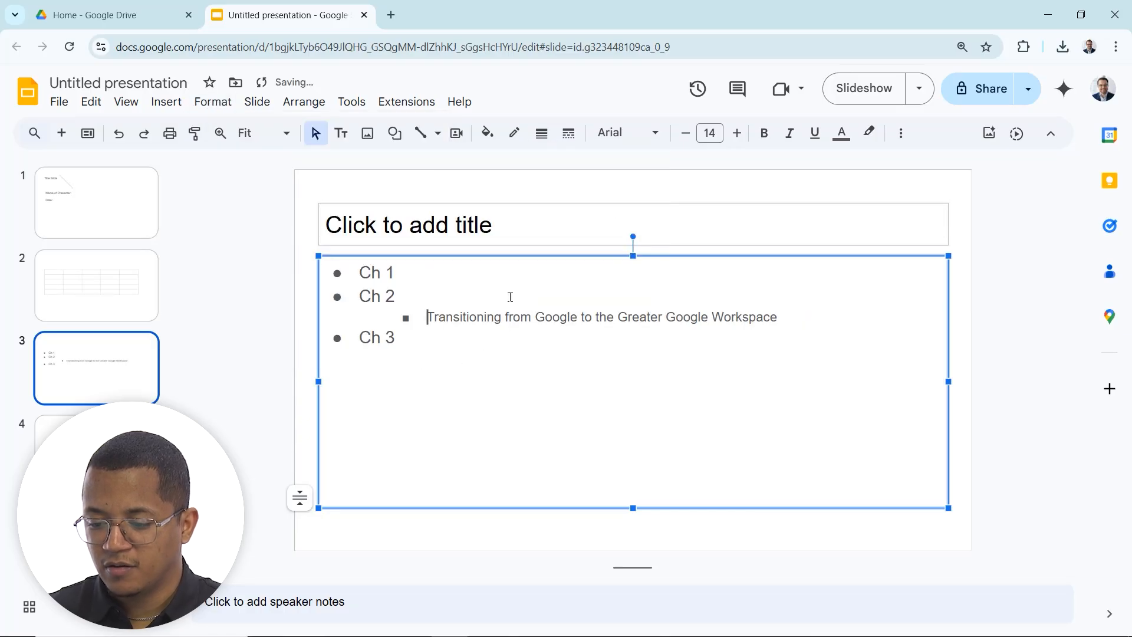
Step: Decrease the indent of the "Transitioning from Google to the Greater Google Workspace" sub-bullet by one level
click(201, 101)
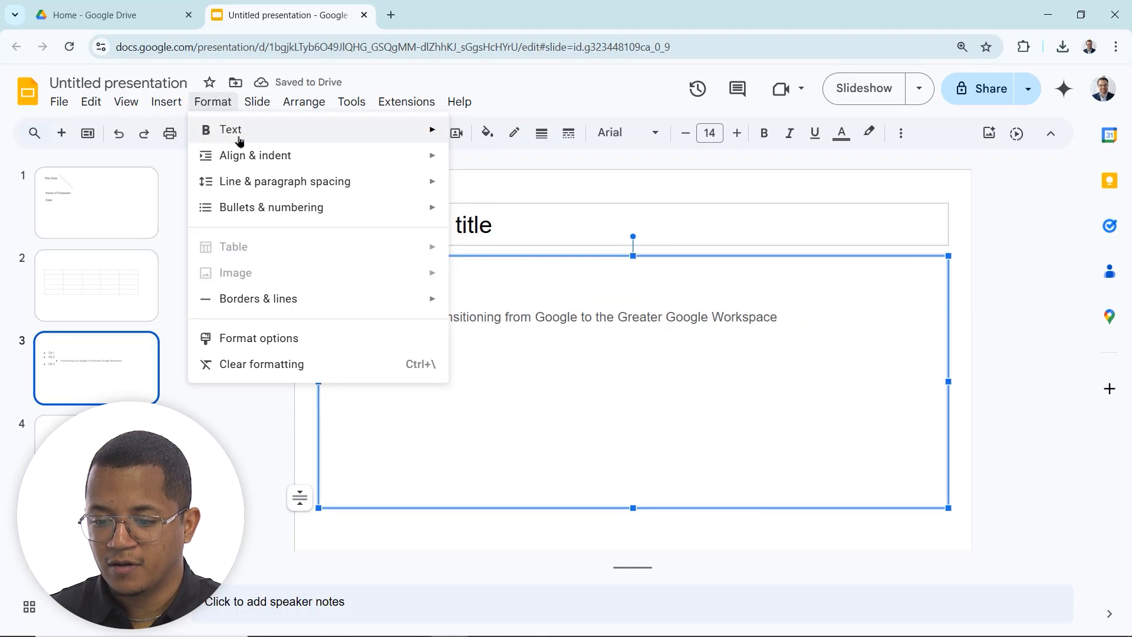
mouse_move(240, 157)
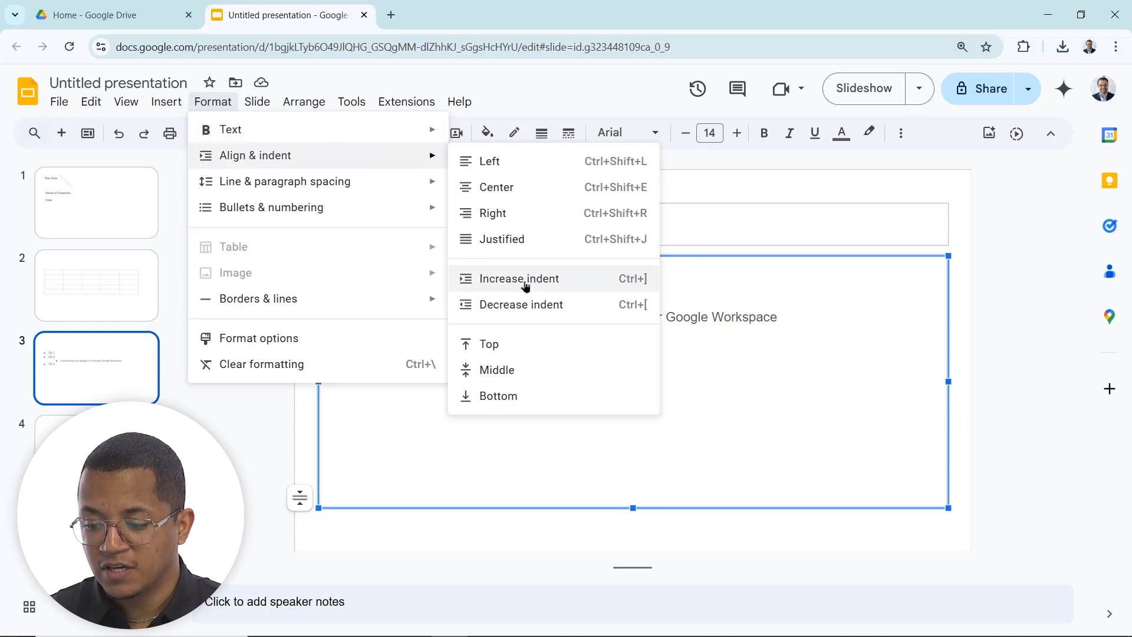
click(525, 305)
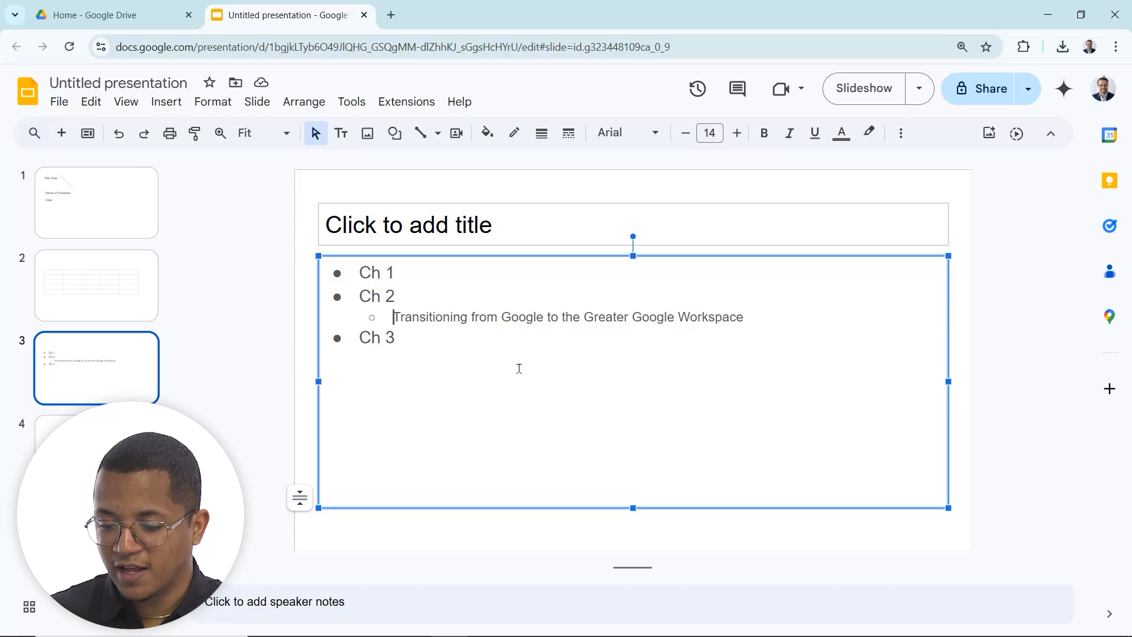
Step: Insert two empty sub-bullets above the "Transitioning from Google to the Greater Google Workspace" item and indent that item two levels further
key(Return)
key(Return)
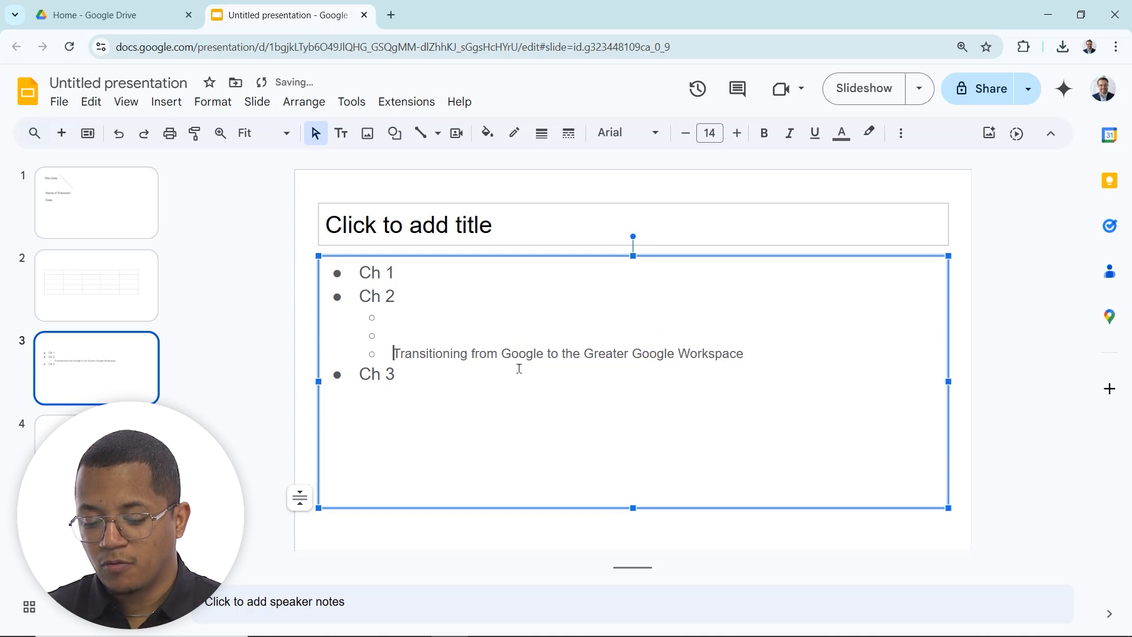
key(Tab)
key(Tab)
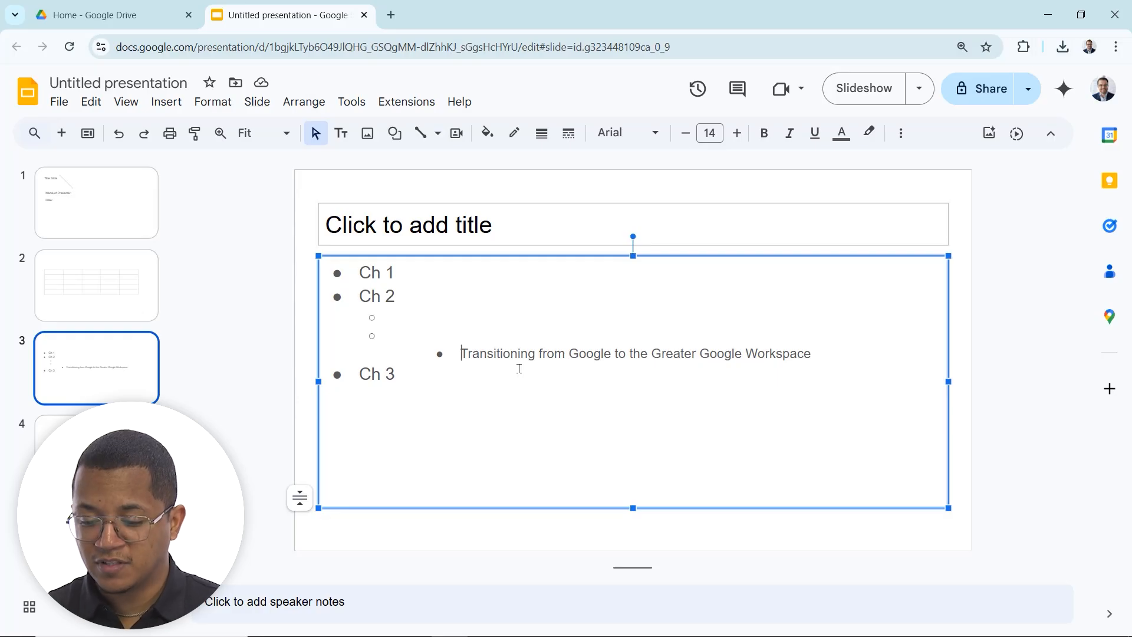
Step: Remove the bullet marker from the "Transitioning from Google to the Greater Google Workspace" item and undo the removal, twice
key(BackSpace)
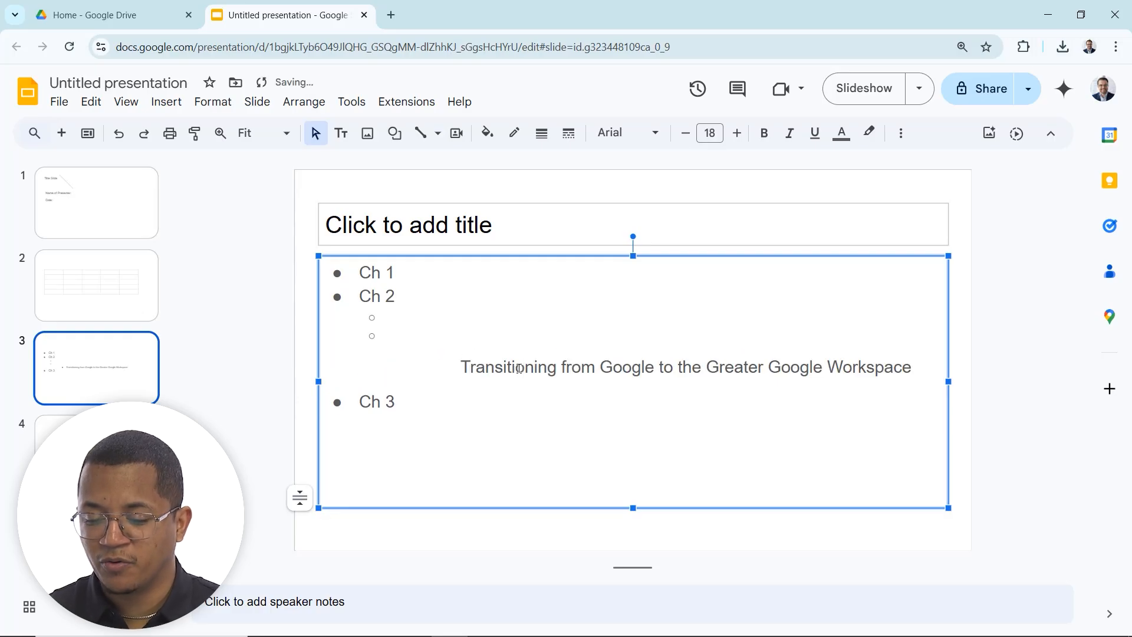
key(ctrl+z)
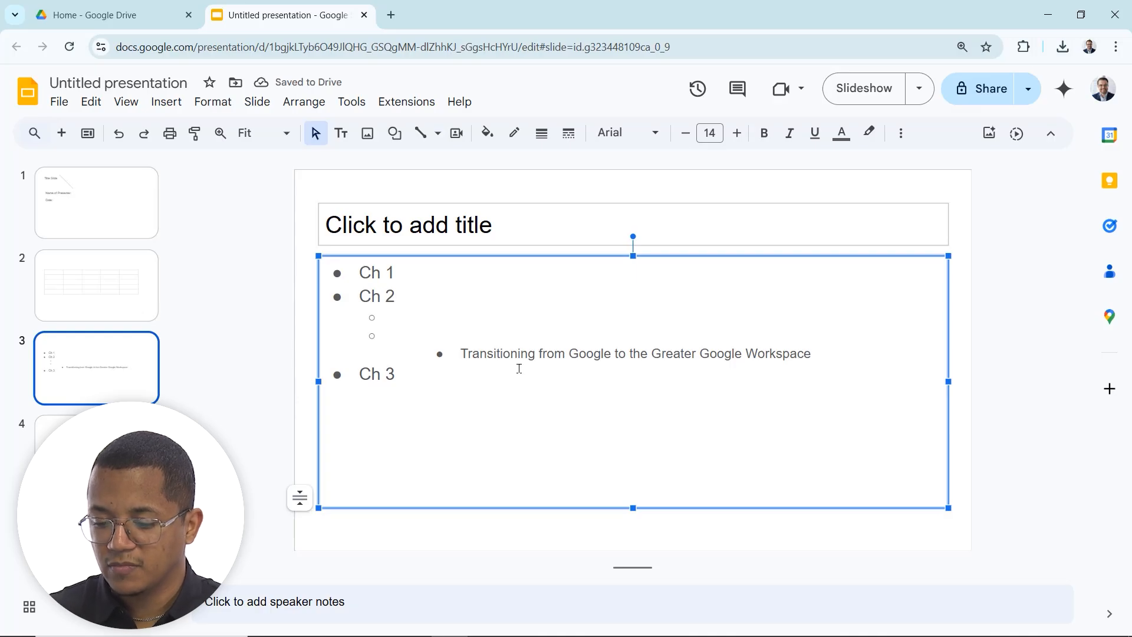
click(400, 382)
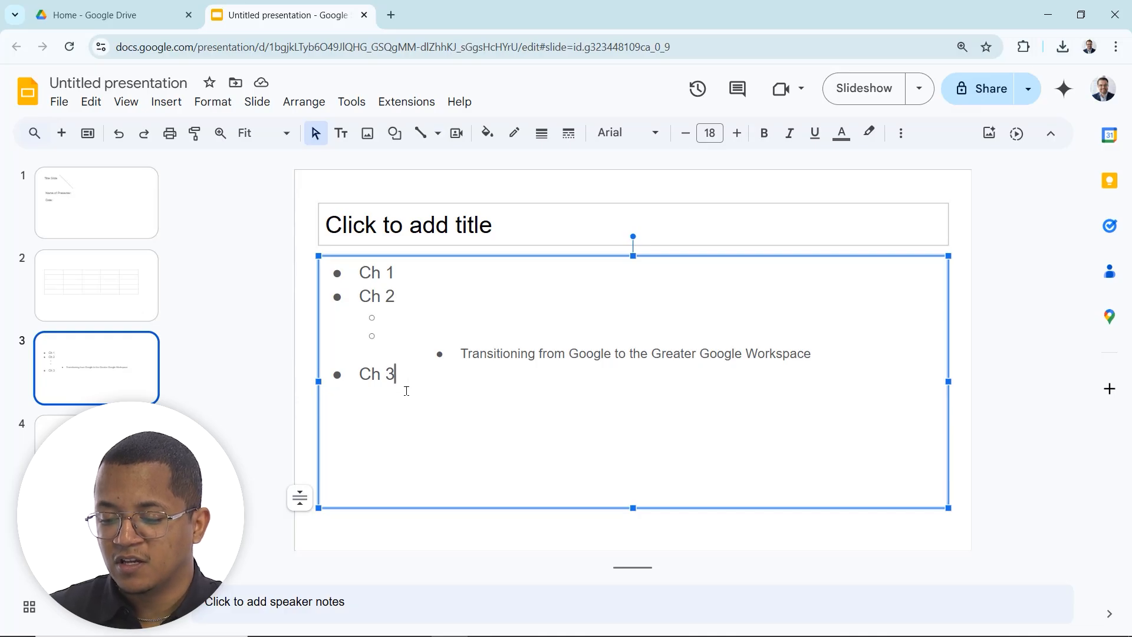
click(453, 356)
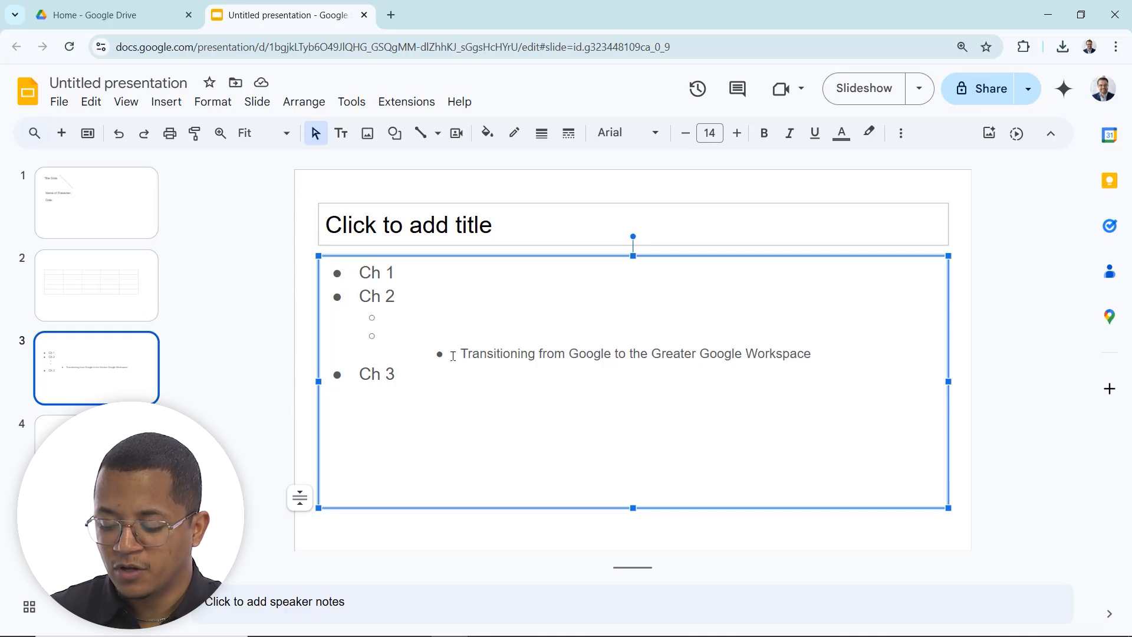
key(BackSpace)
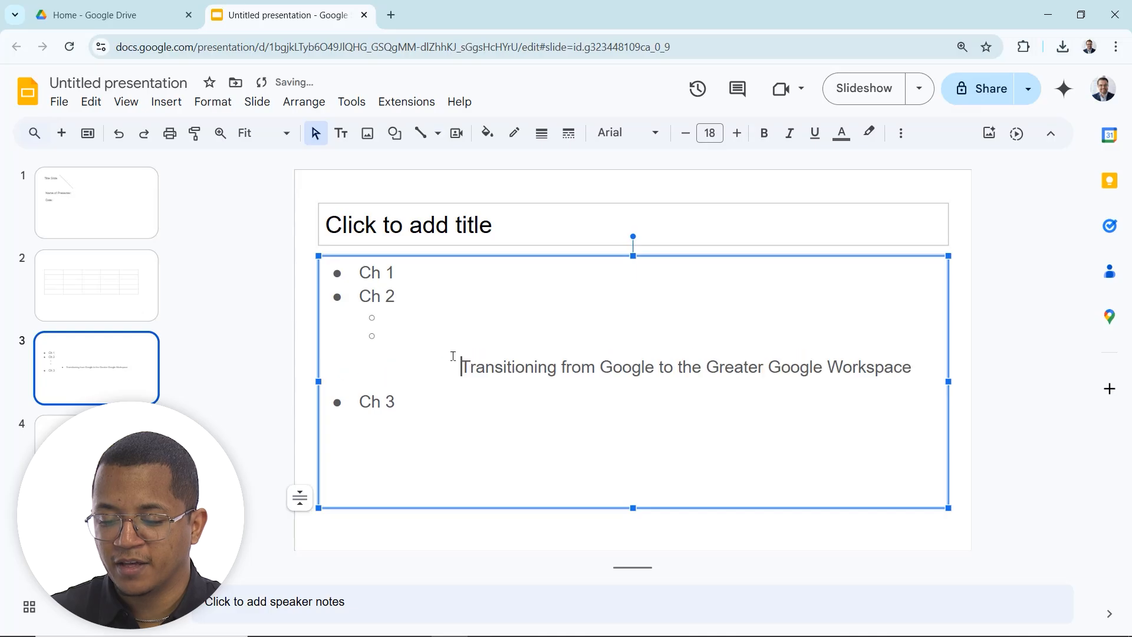
key(ctrl+z)
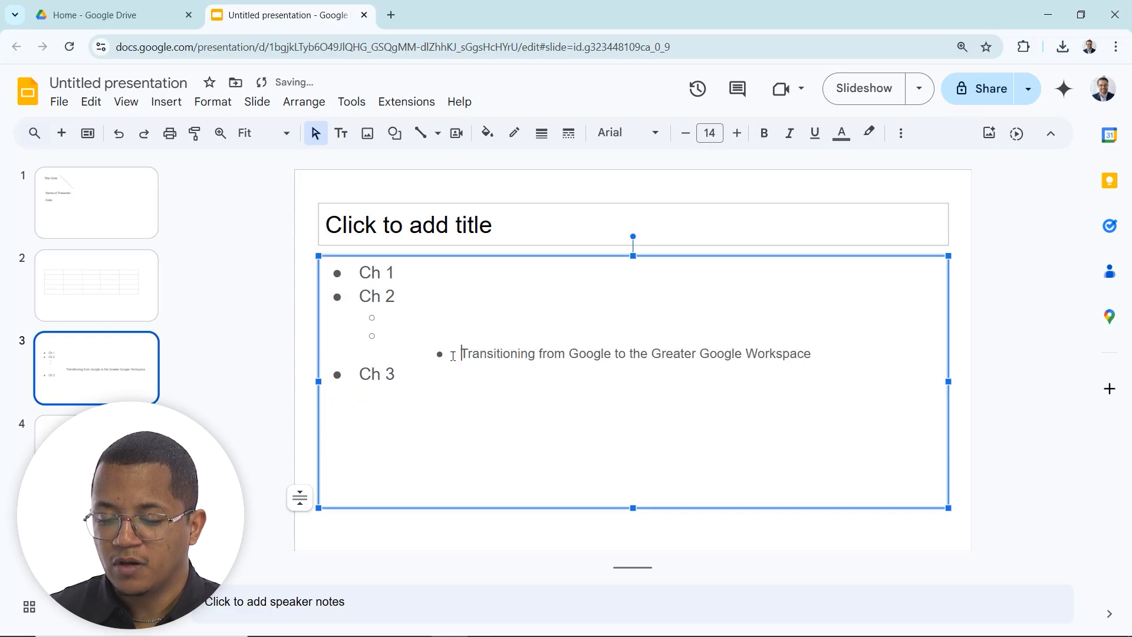
Step: Convert the entire list from "Ch 1" to "Ch 3" to the numbered style with Roman numerals and capital-letter sub-items
click(405, 359)
drag(405, 358, 326, 271)
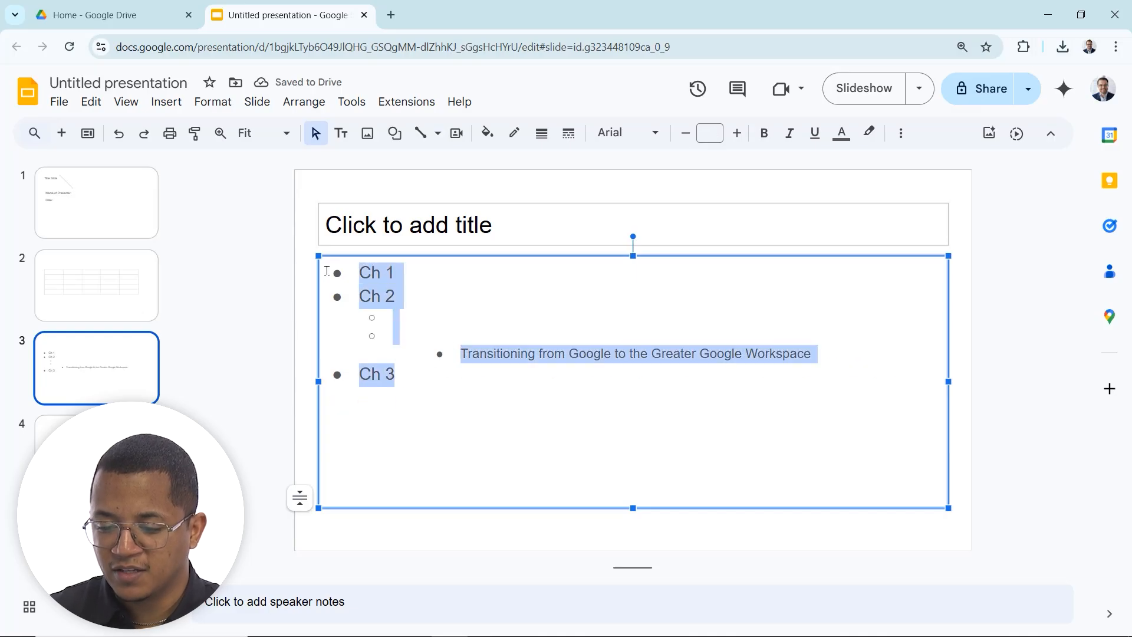
click(213, 103)
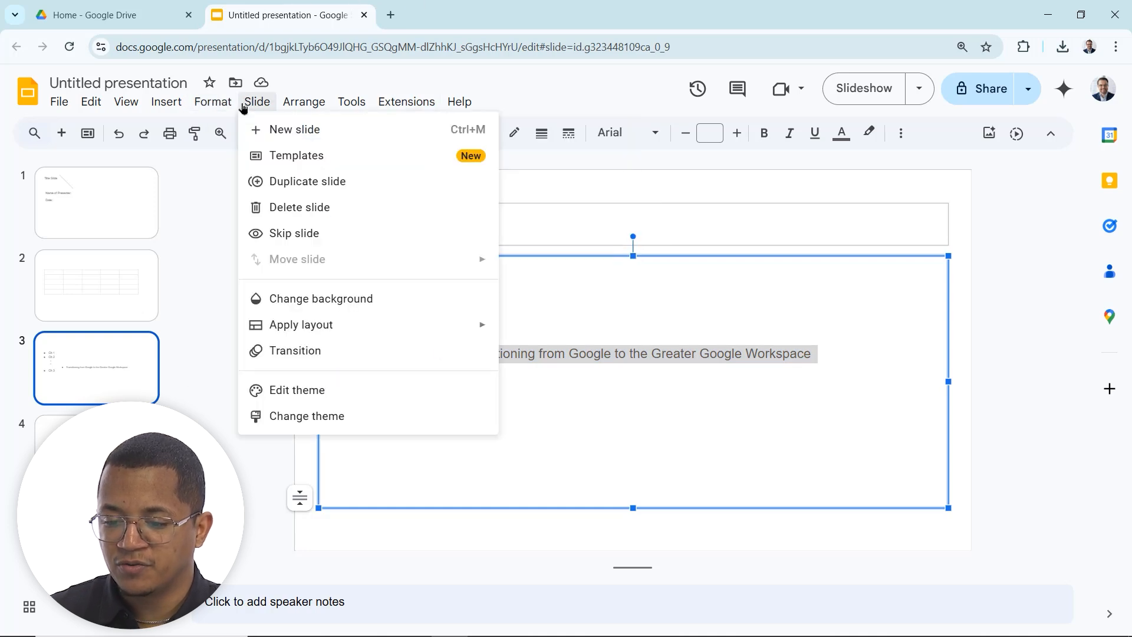
mouse_move(290, 215)
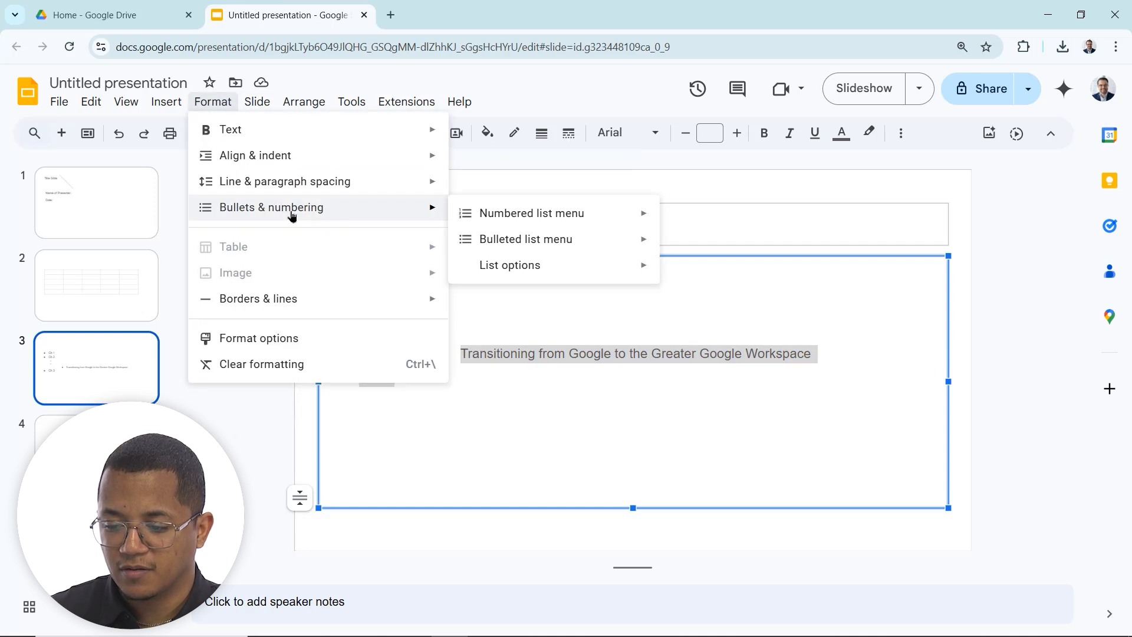
mouse_move(490, 212)
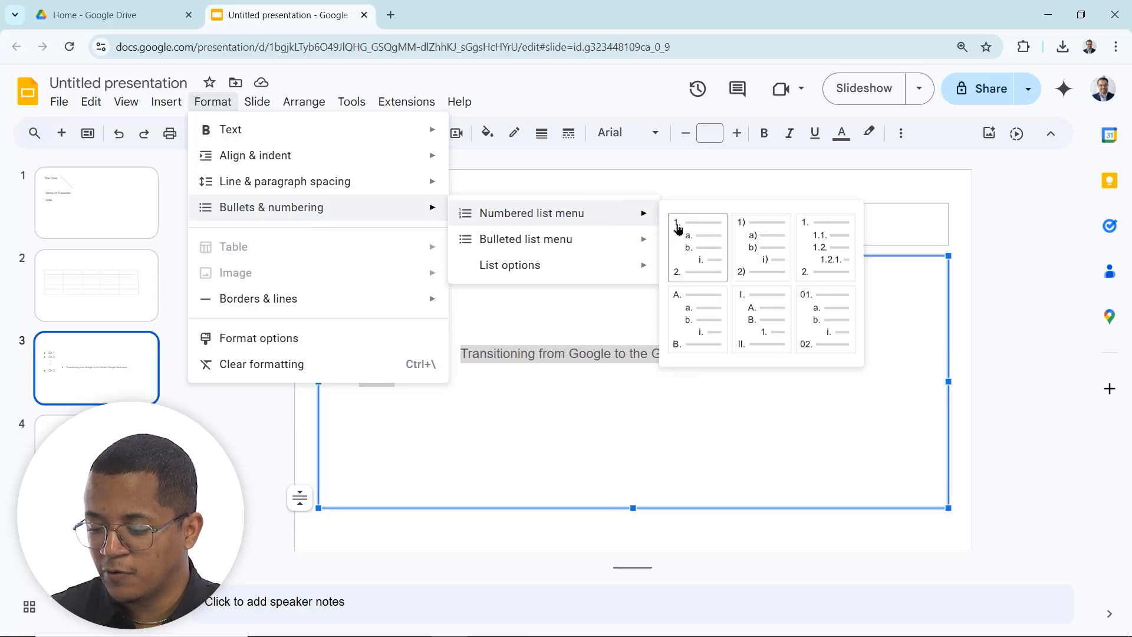
click(749, 318)
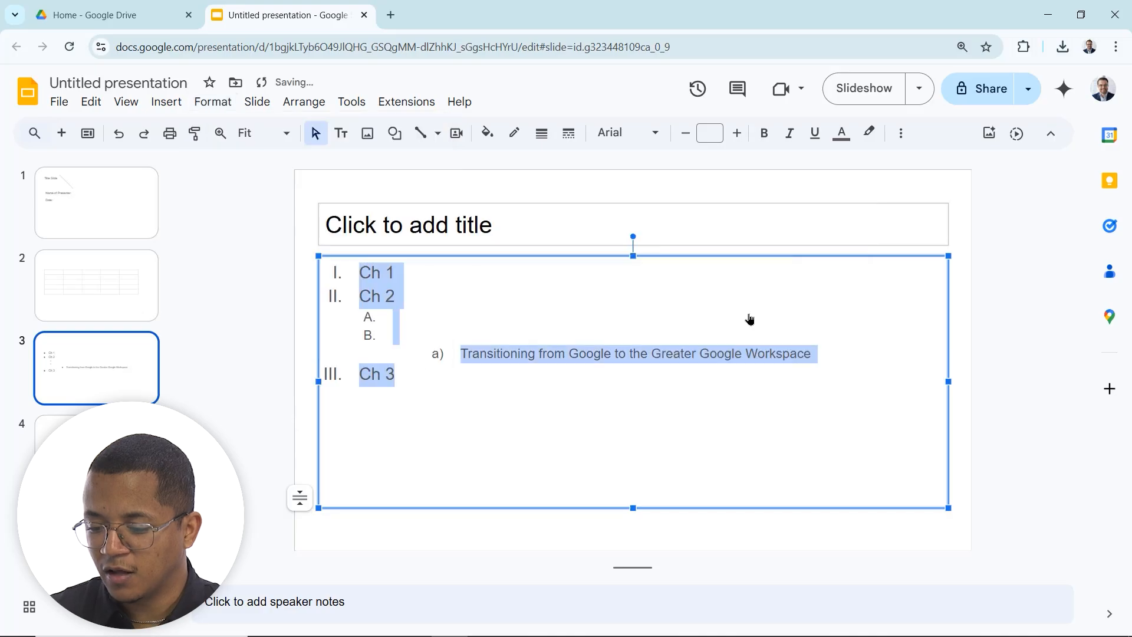
click(554, 420)
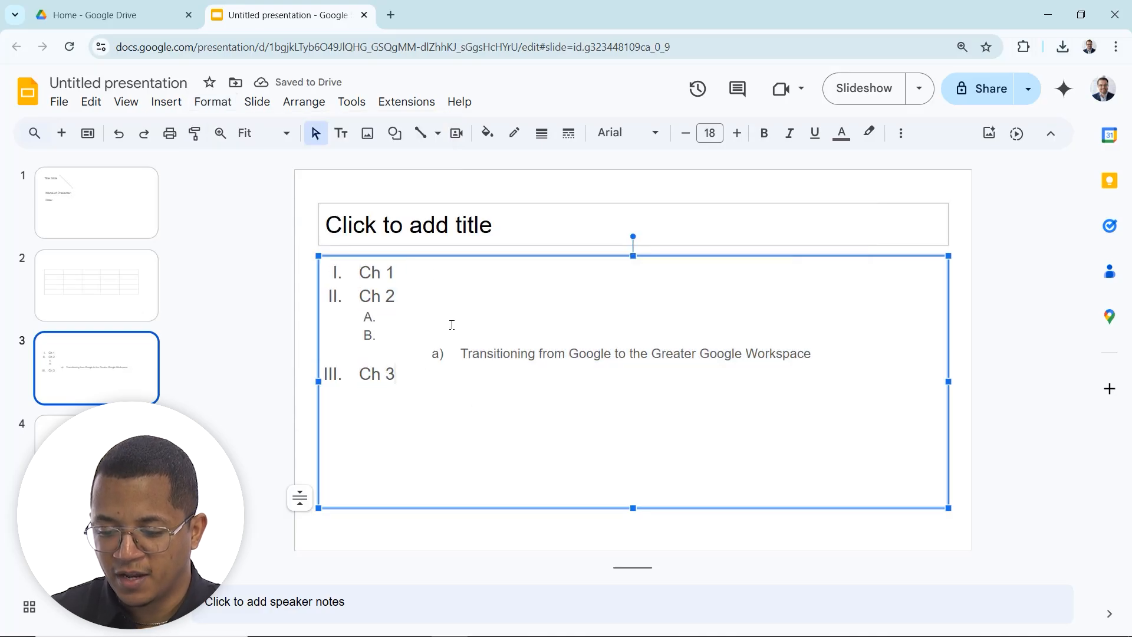
Step: Decrease the indent of the "Transitioning from Google to the Greater Google Workspace" item by two levels
click(449, 348)
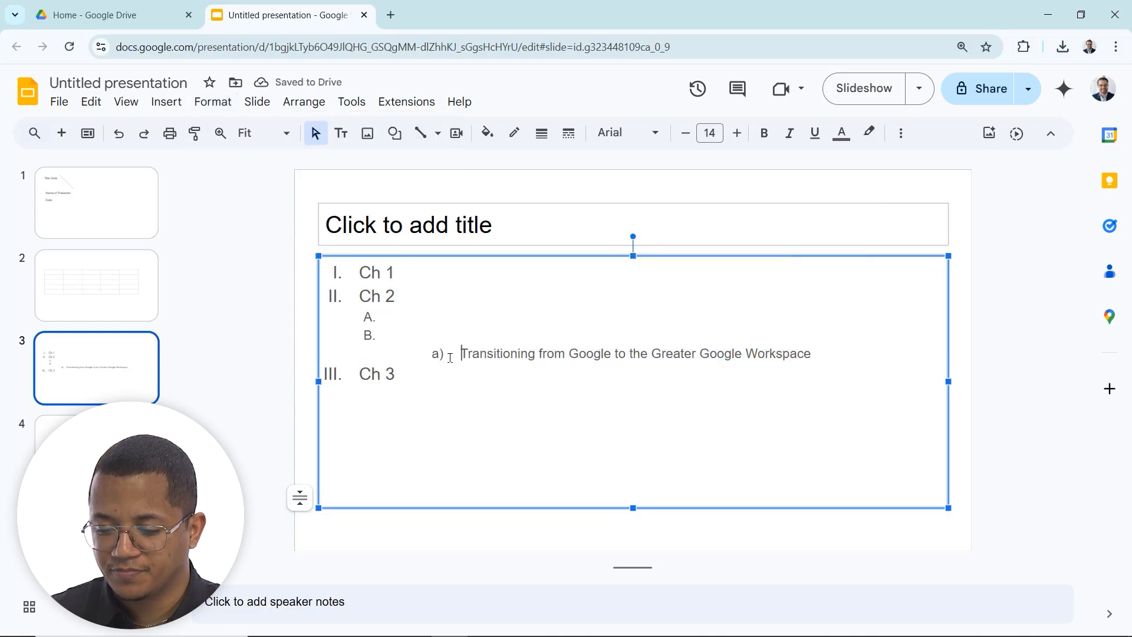
key(shift+Tab)
key(shift+Tab)
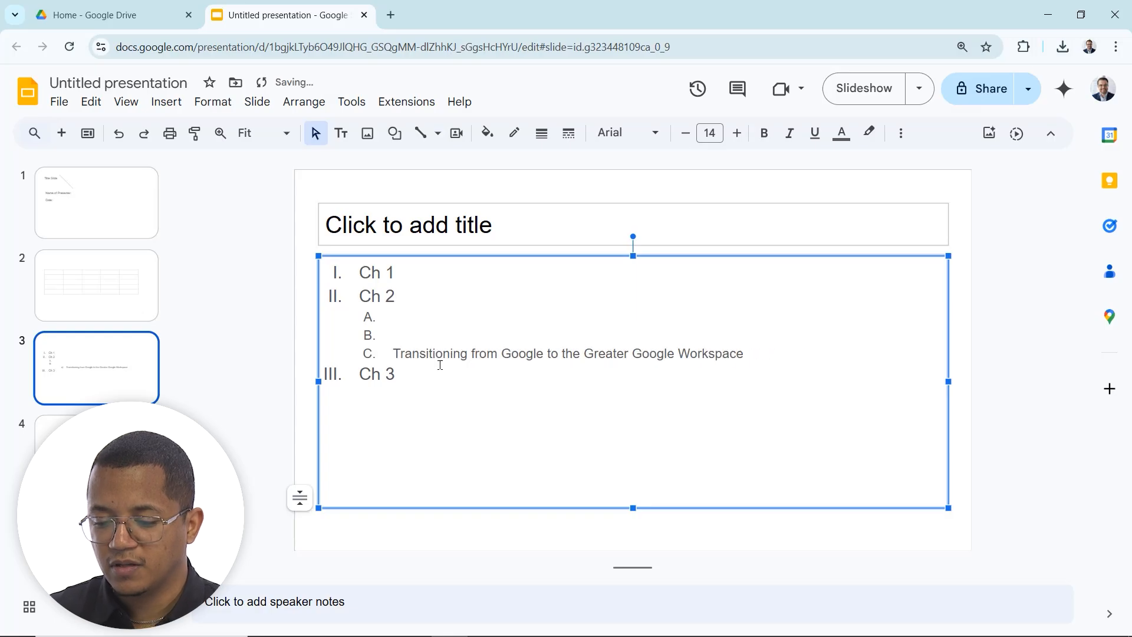
Step: Change the markers of the top-level items "Ch 1", "Ch 2" and "Ch 3" to arrow bullets
click(367, 373)
click(337, 373)
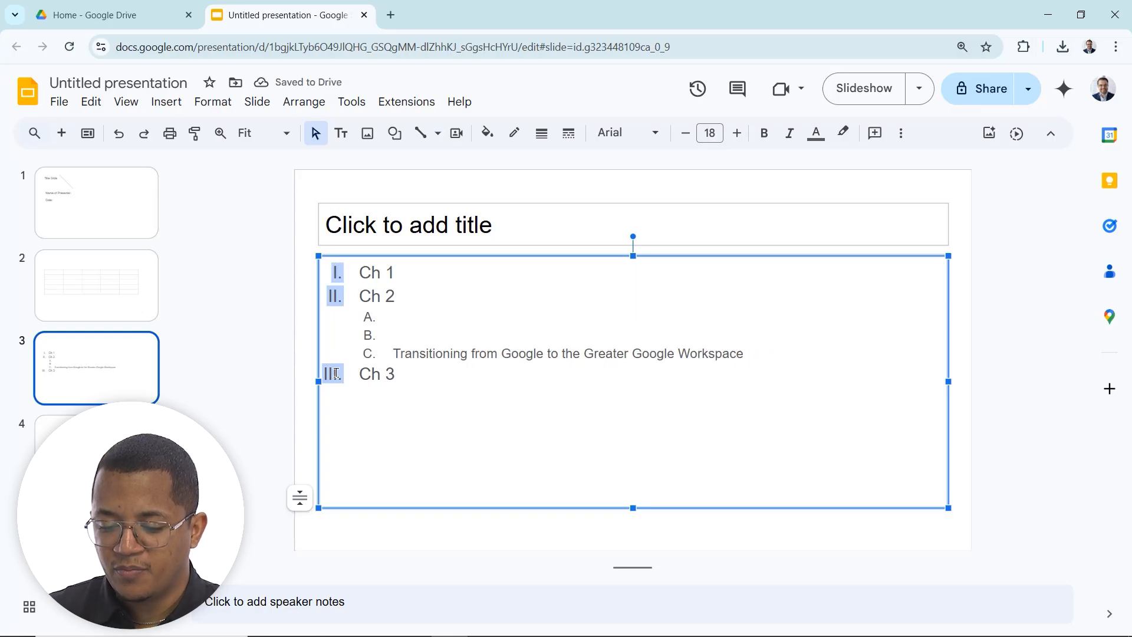
click(336, 375)
click(334, 377)
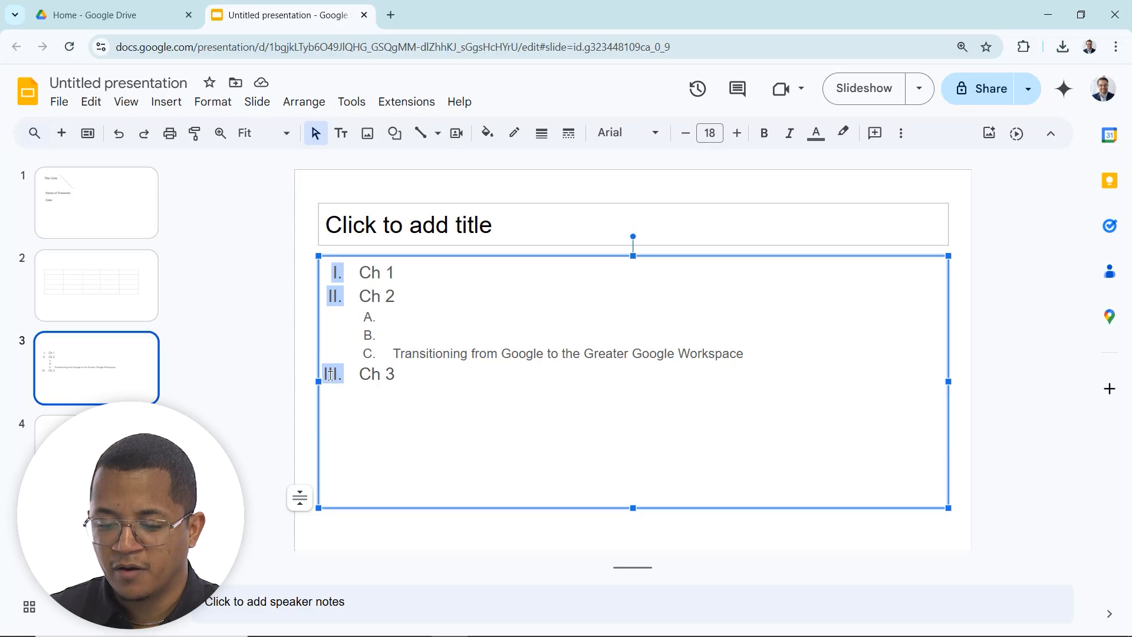
right_click(330, 374)
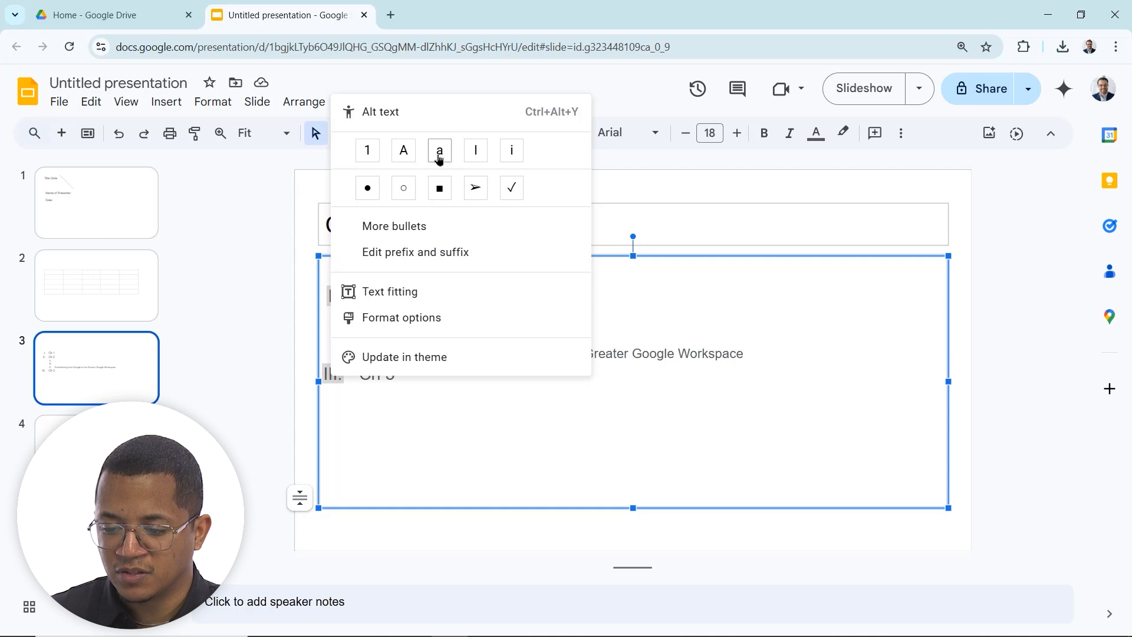
click(476, 188)
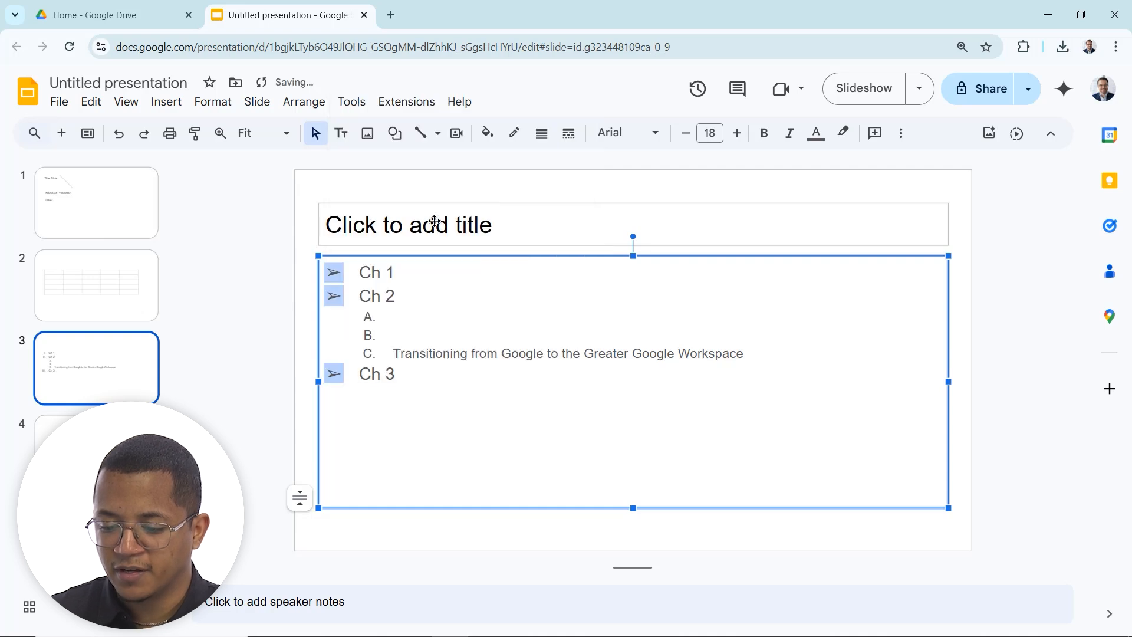
Step: Change the markers of the top-level "Ch" items to solid round bullets
right_click(336, 379)
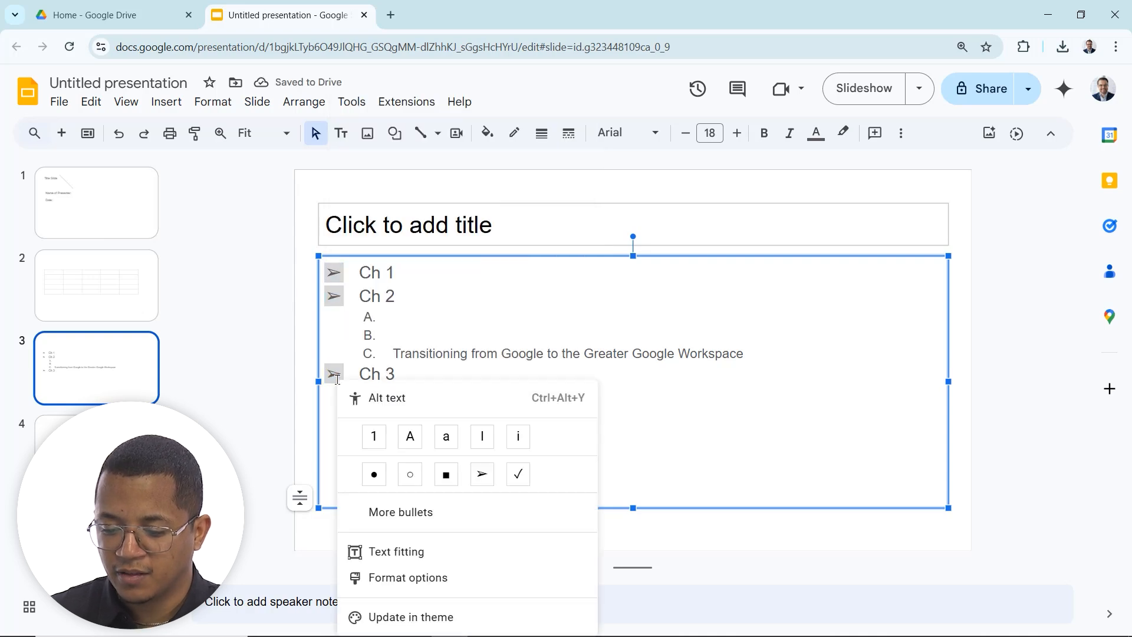
click(374, 474)
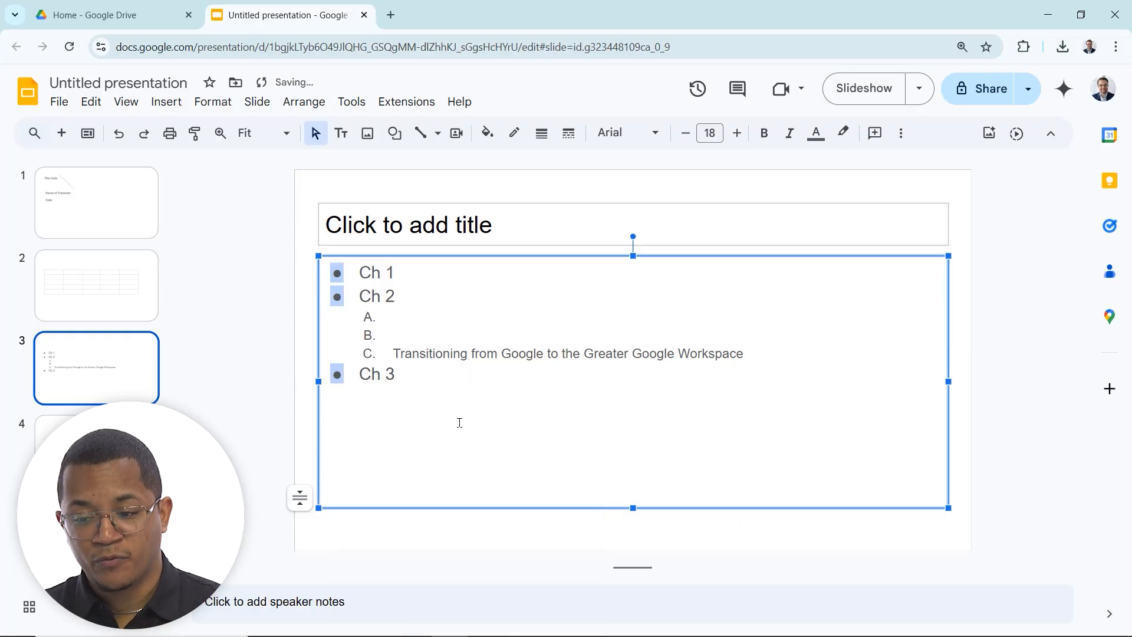
click(404, 370)
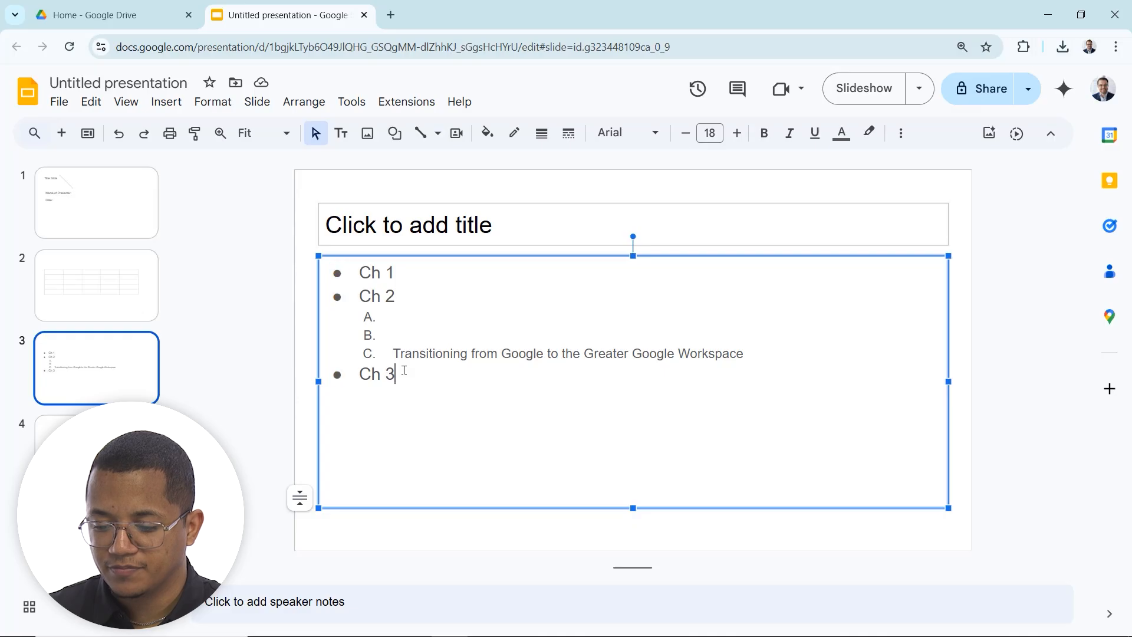
Step: Select the top-level bullet markers, review their general format options including Size & Rotation, and close the options
click(340, 374)
right_click(340, 374)
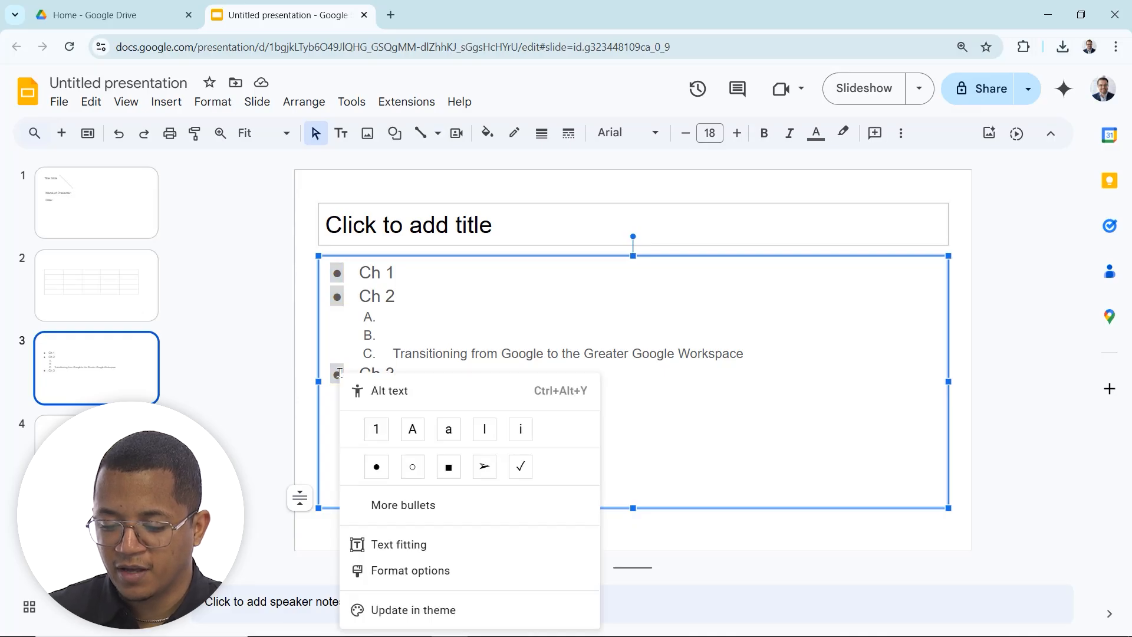
click(413, 571)
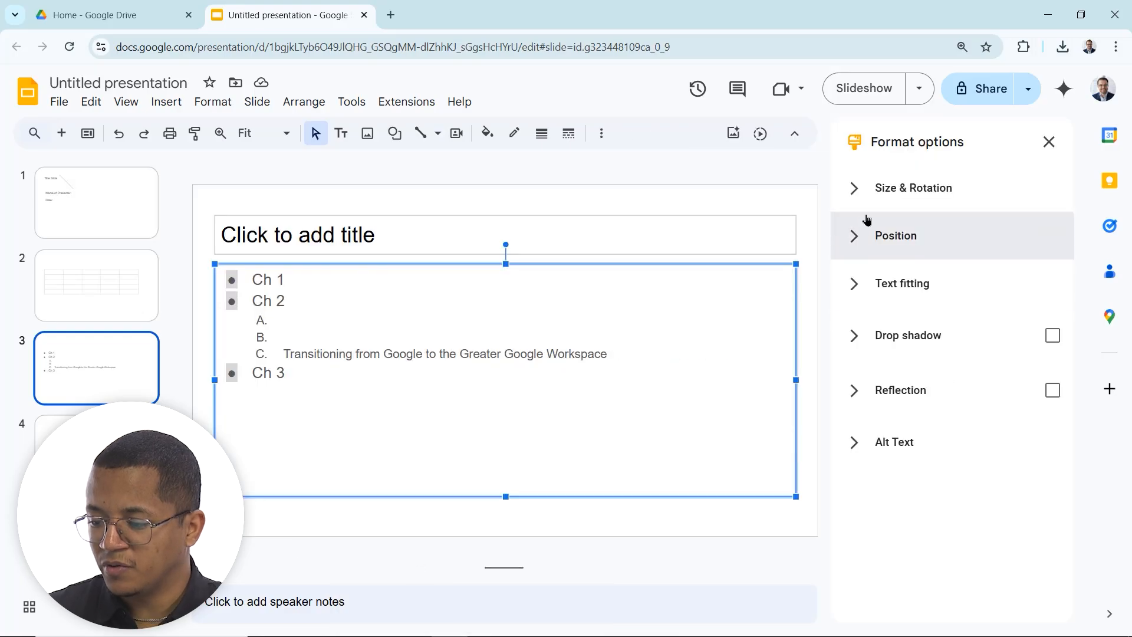
click(857, 198)
click(858, 200)
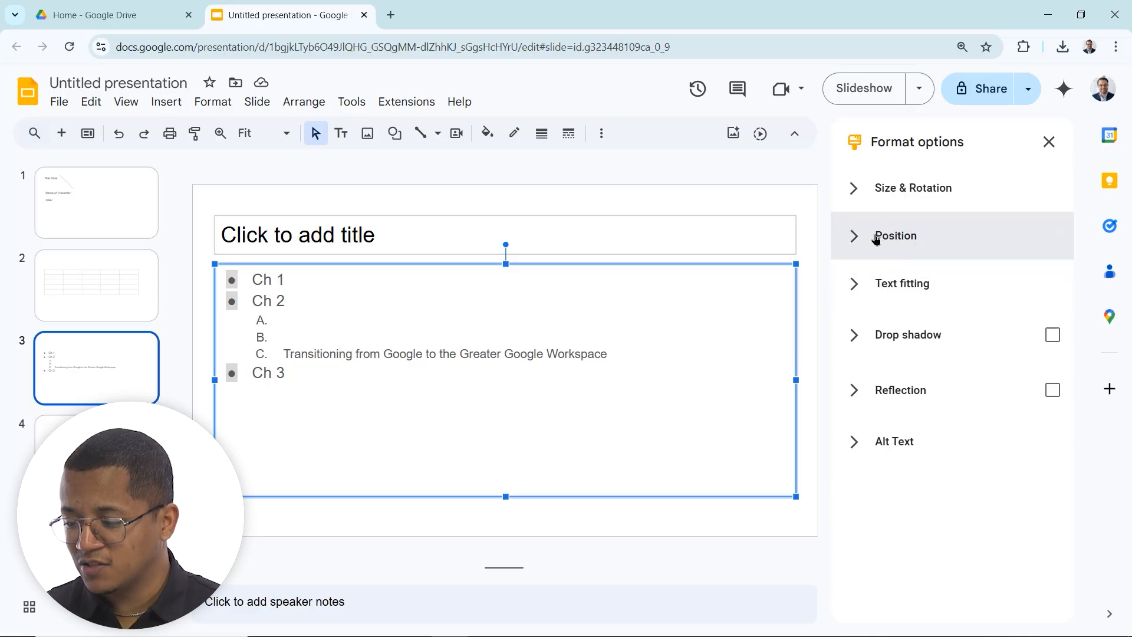
click(1041, 145)
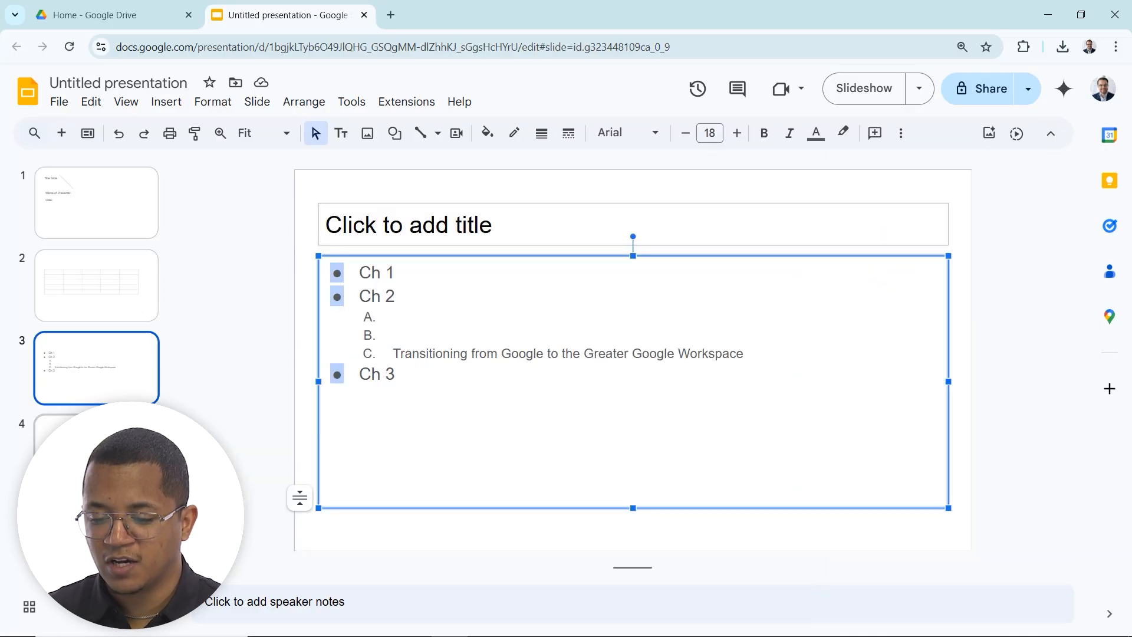
Step: Examine the text fitting options for the bulleted list, including indentation, autofit and padding, and close them
right_click(340, 373)
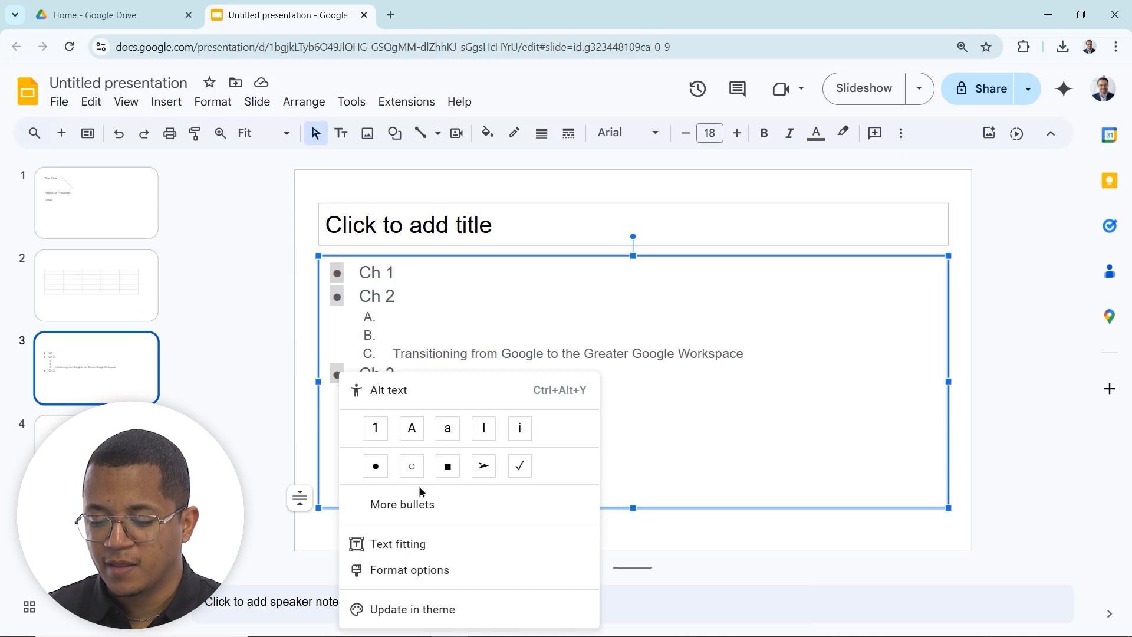
click(410, 534)
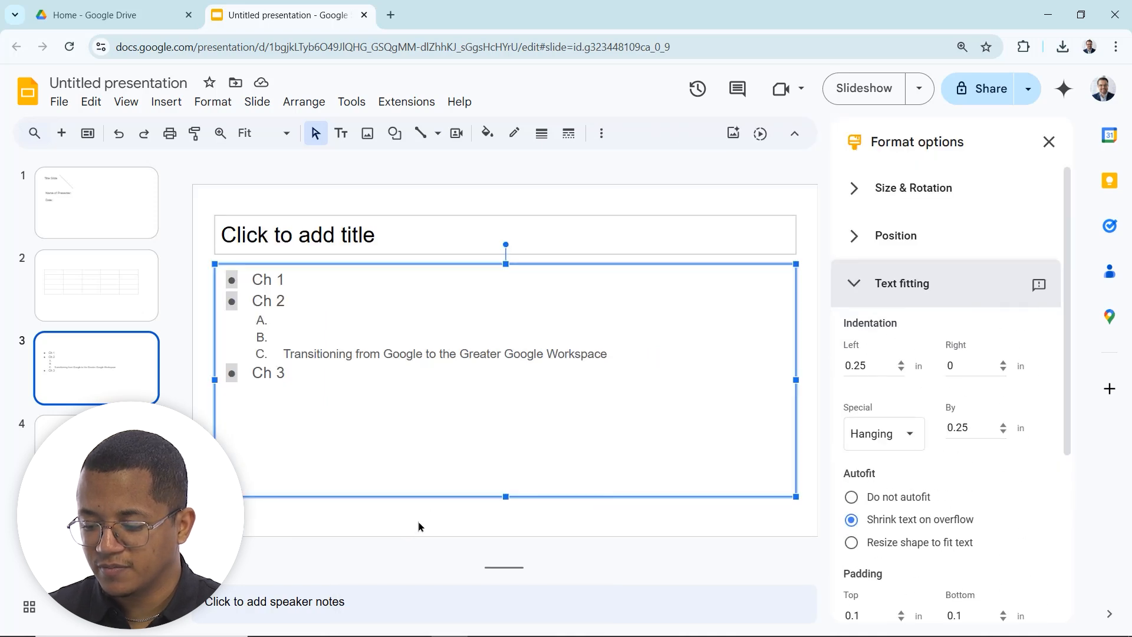
scroll(932, 438, down, 5)
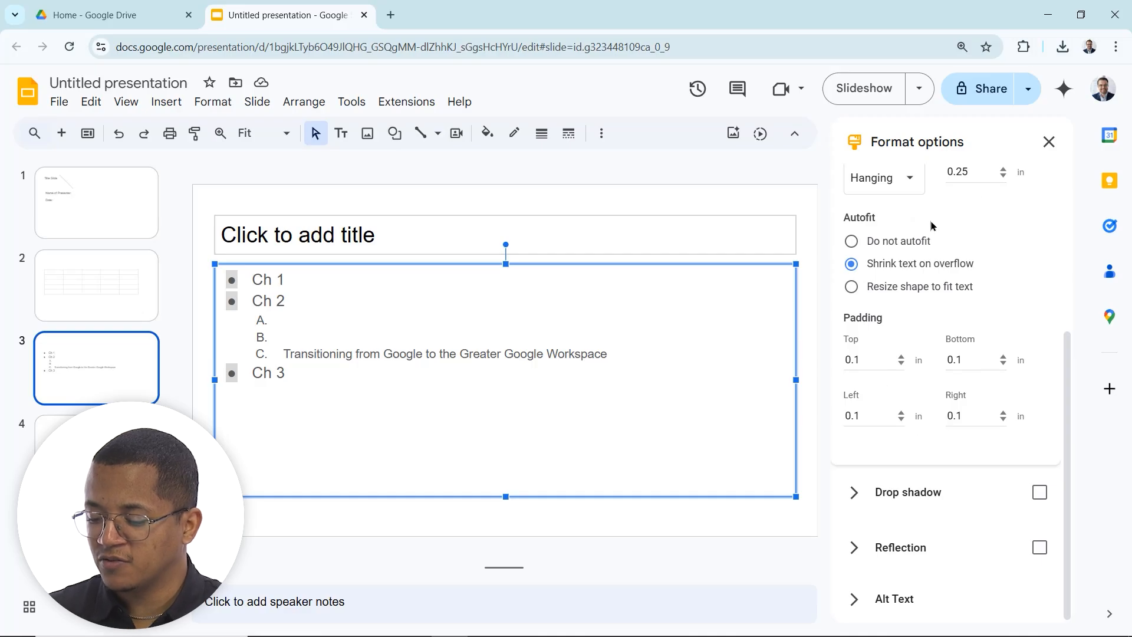
click(1049, 142)
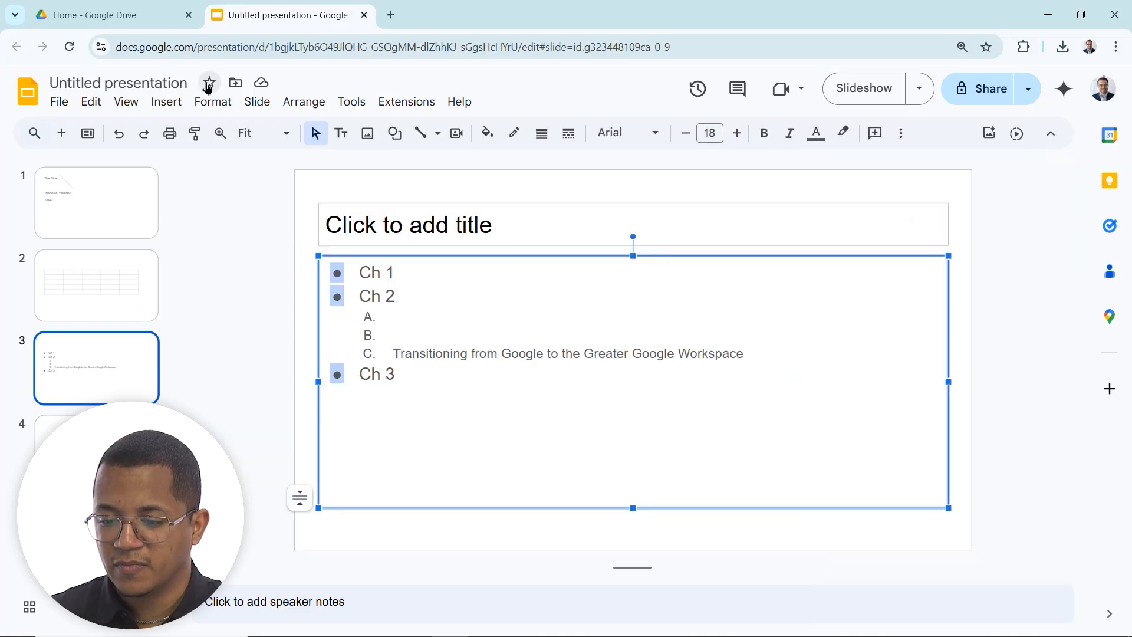
Step: Replace the top-level bullets of the "Ch" items with the two-headed right arrow from the special characters and close the character picker
click(209, 103)
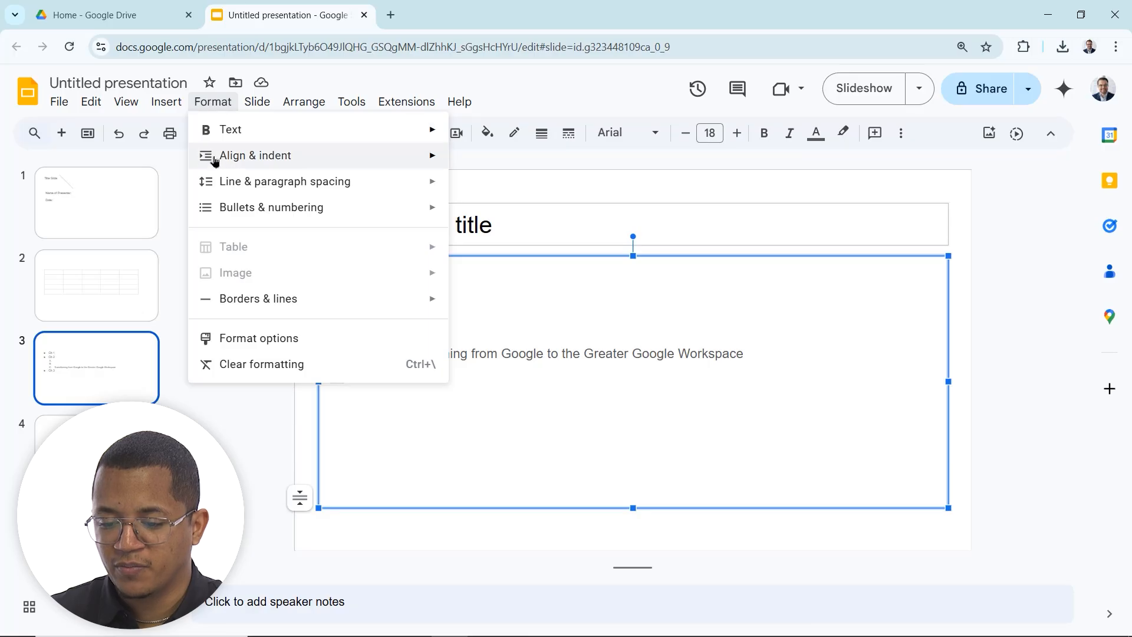
mouse_move(259, 210)
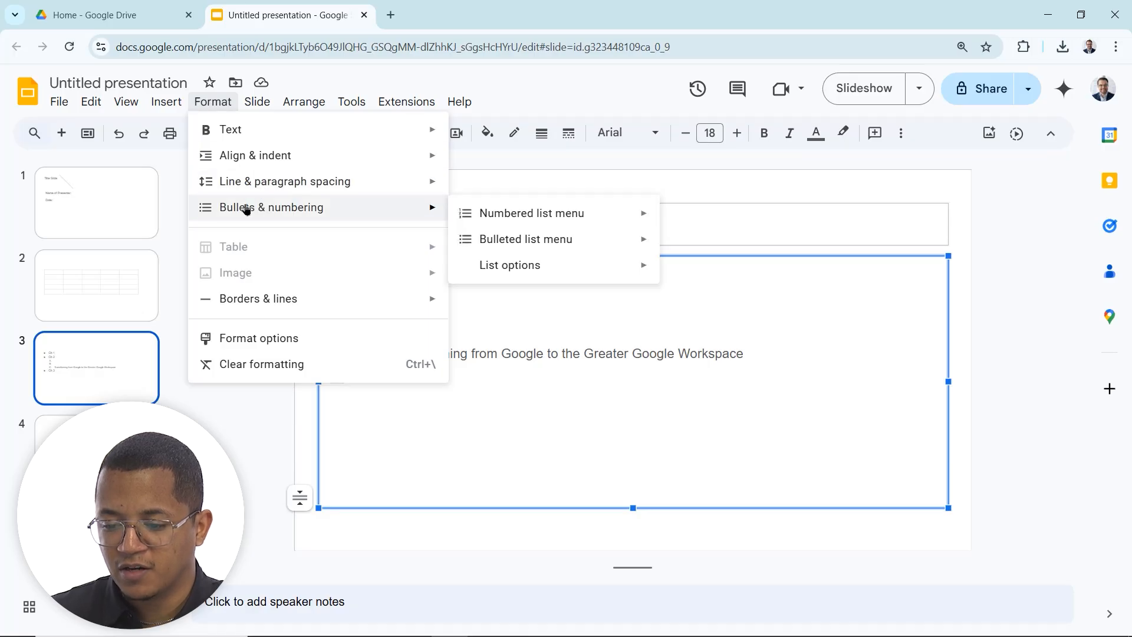
mouse_move(526, 268)
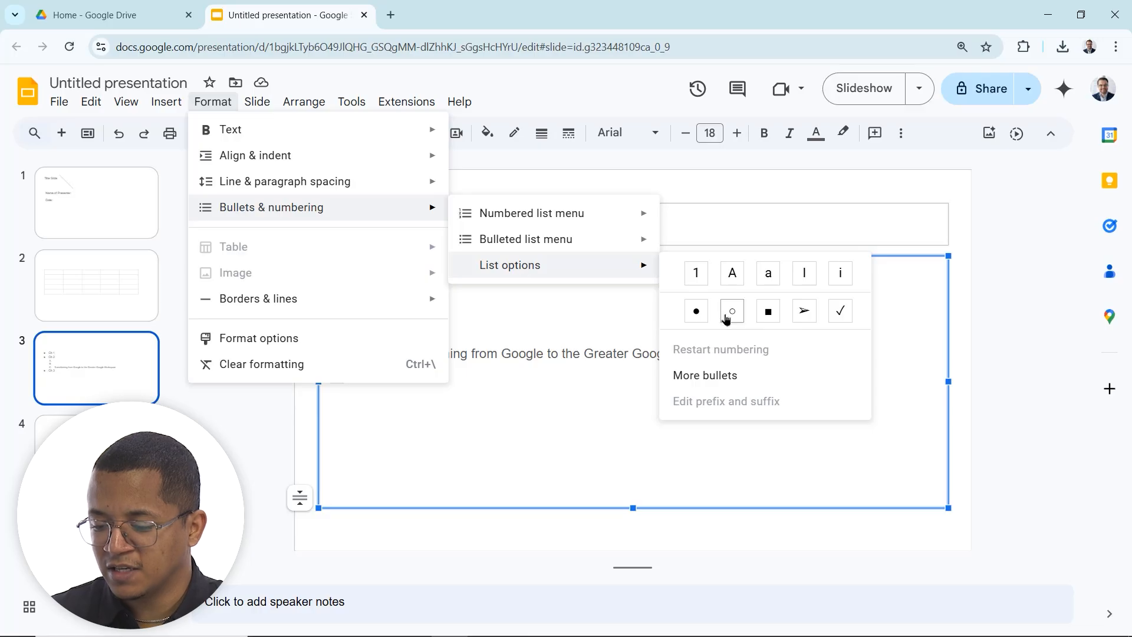
click(727, 375)
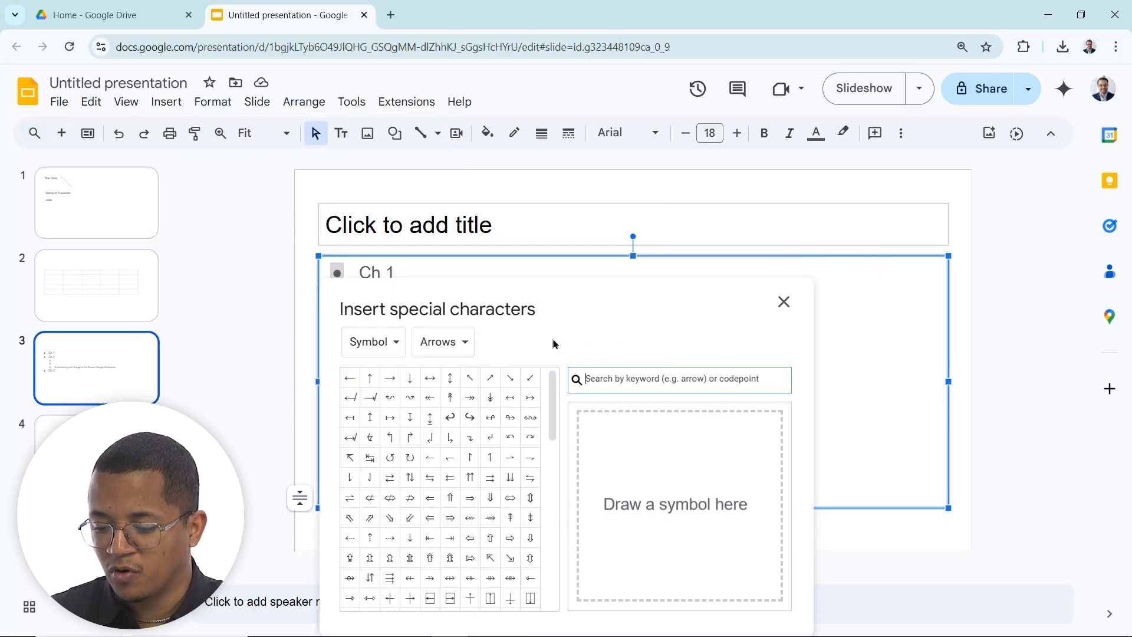
click(450, 397)
click(471, 407)
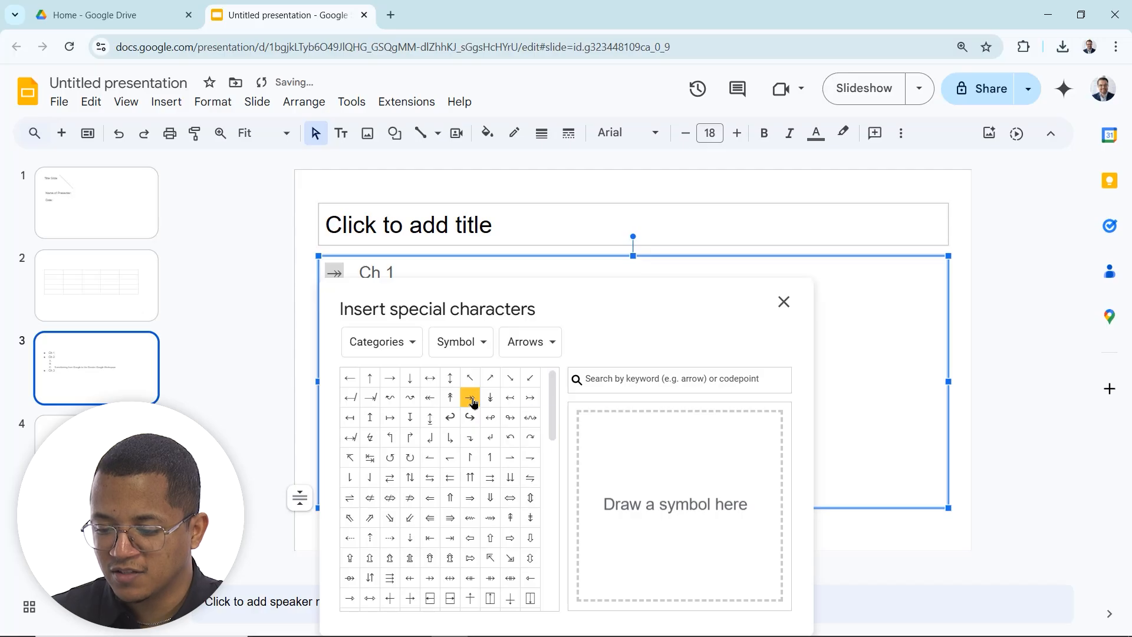
click(911, 368)
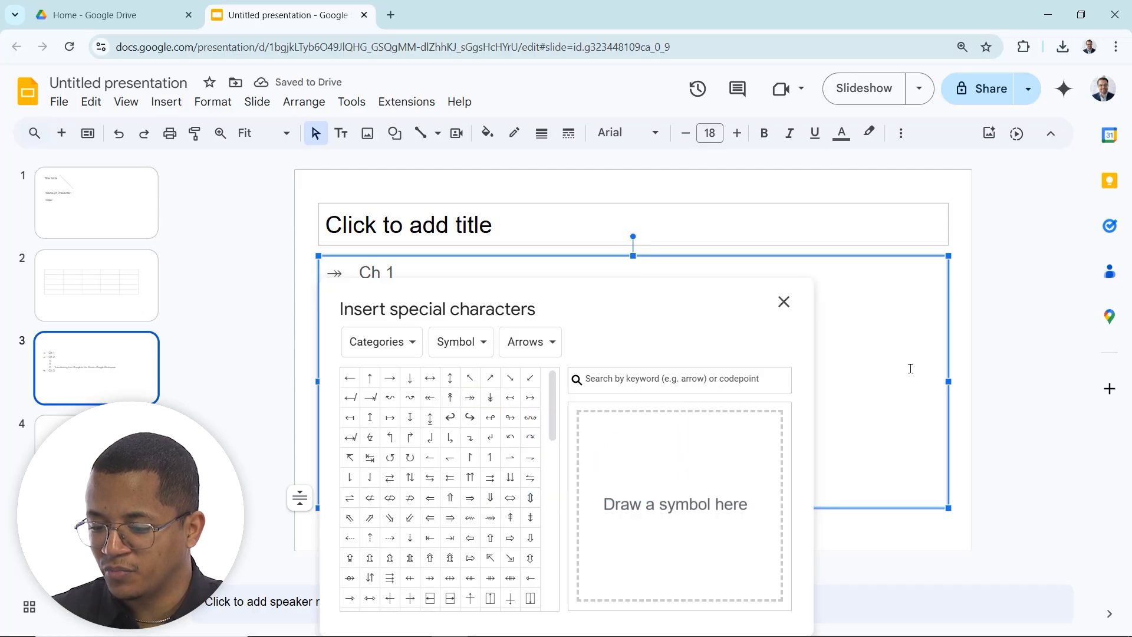
click(784, 302)
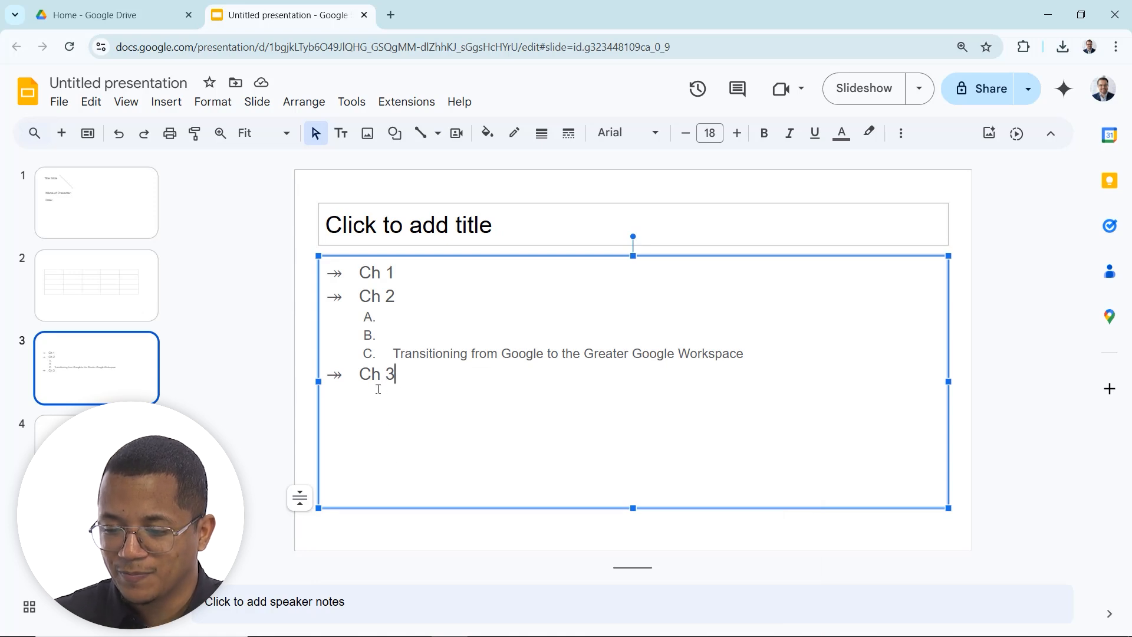
drag(460, 386, 241, 178)
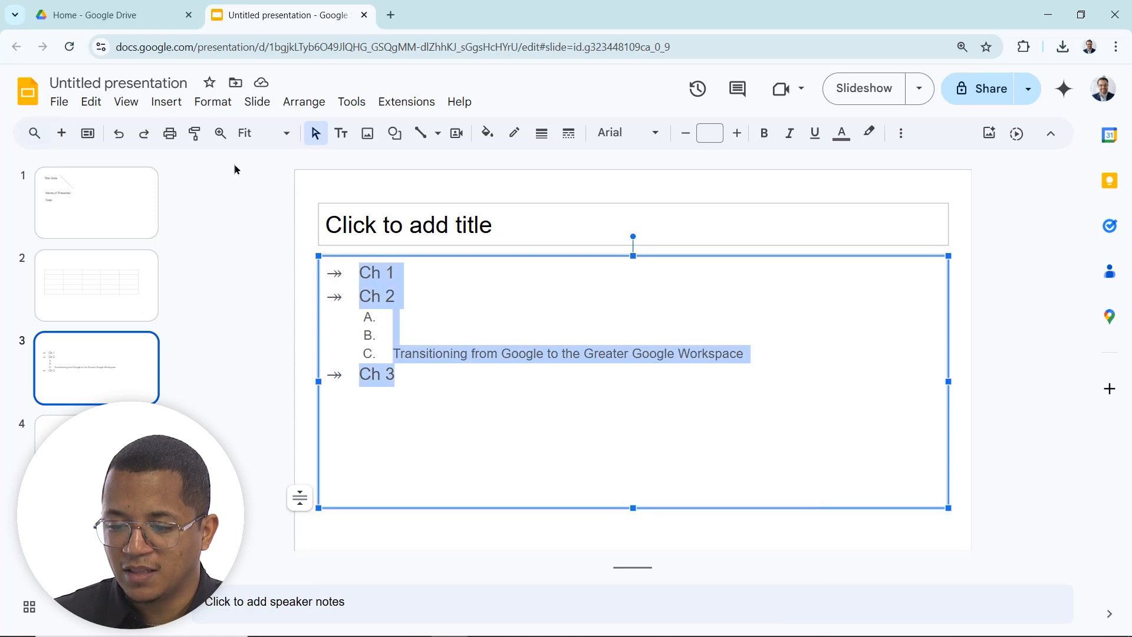
click(213, 102)
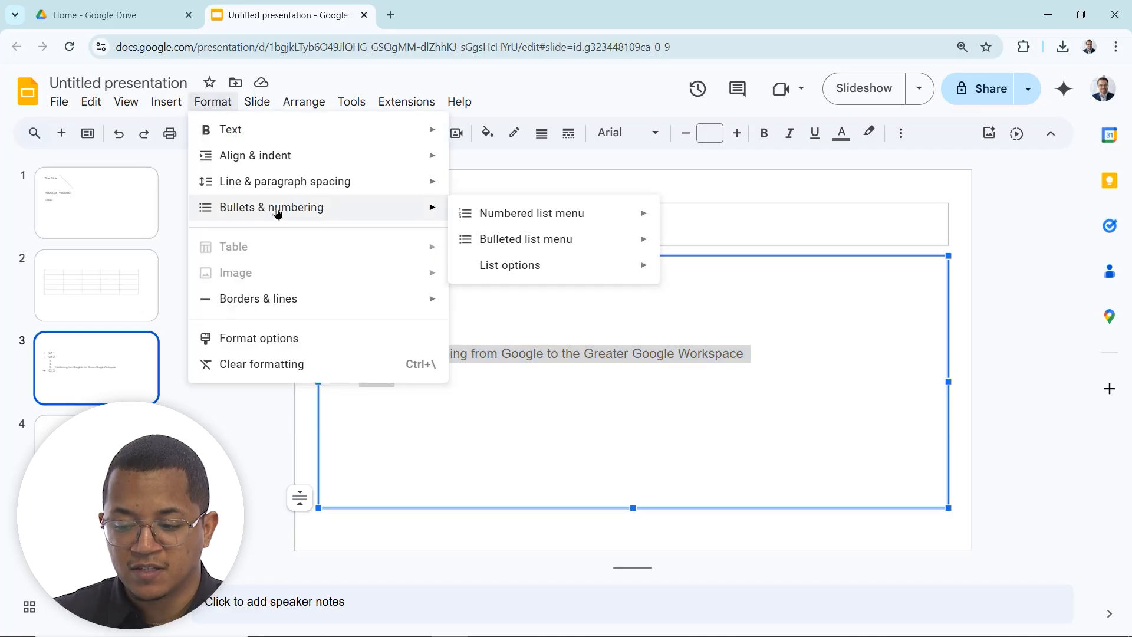
mouse_move(525, 267)
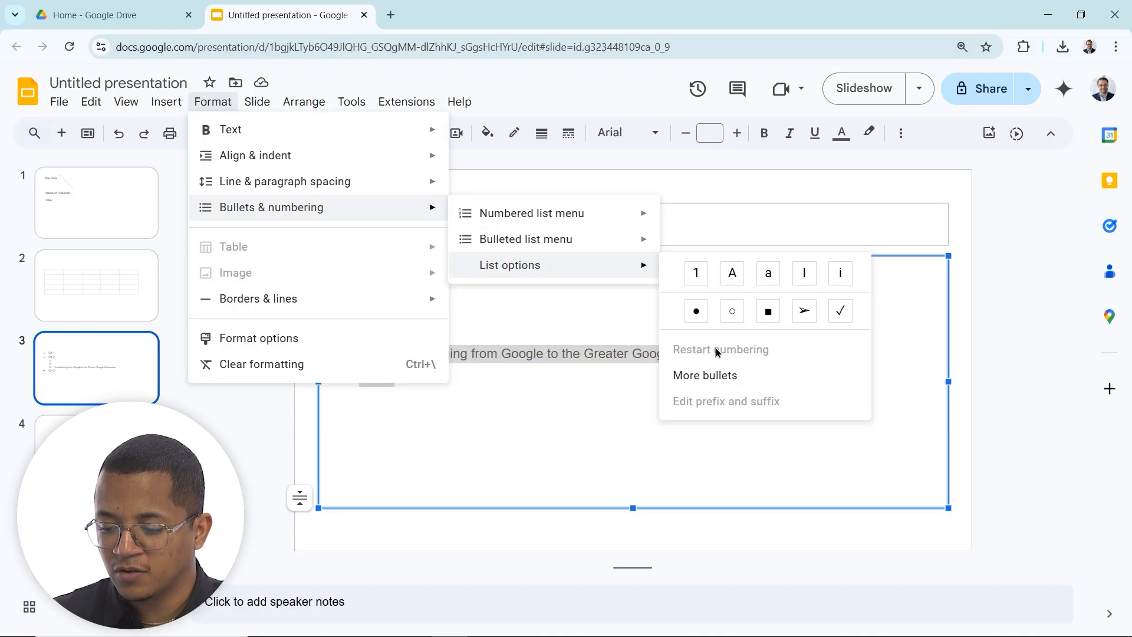
click(555, 435)
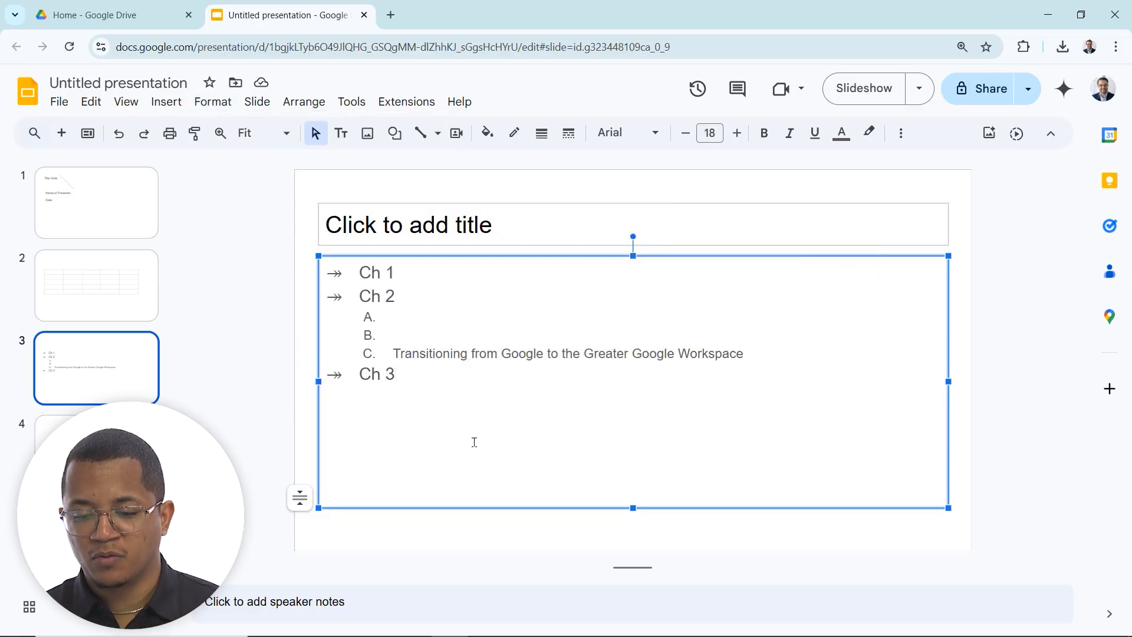
Step: Apply the numbered list style with 1., a., i. levels to the whole list from "Ch 1" to "Ch 3"
drag(424, 366, 303, 267)
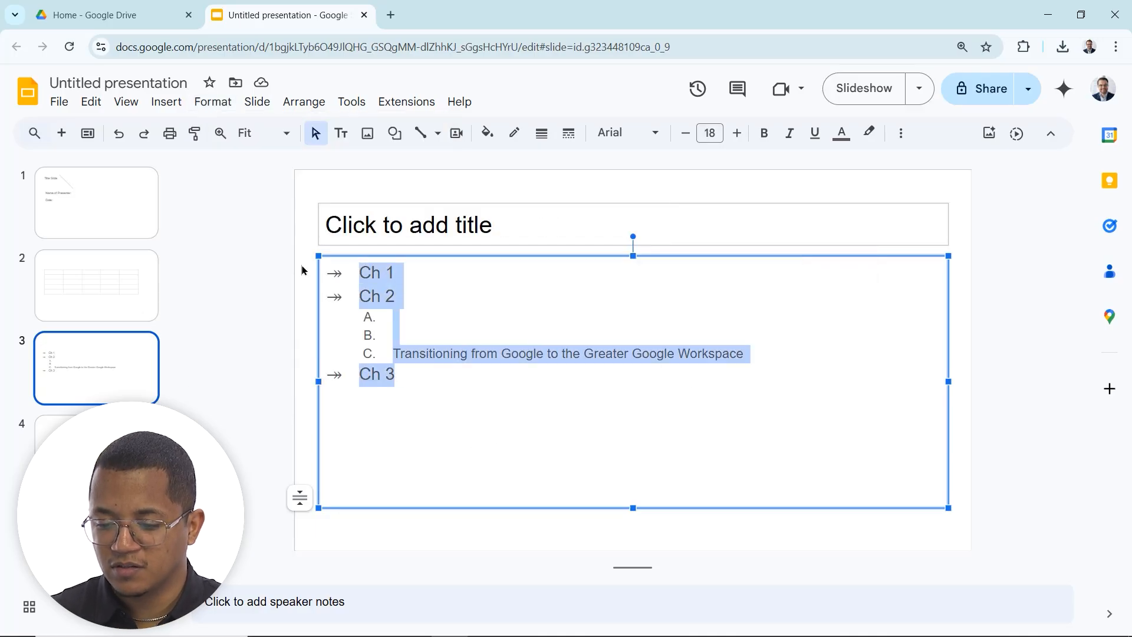
click(213, 101)
mouse_move(355, 214)
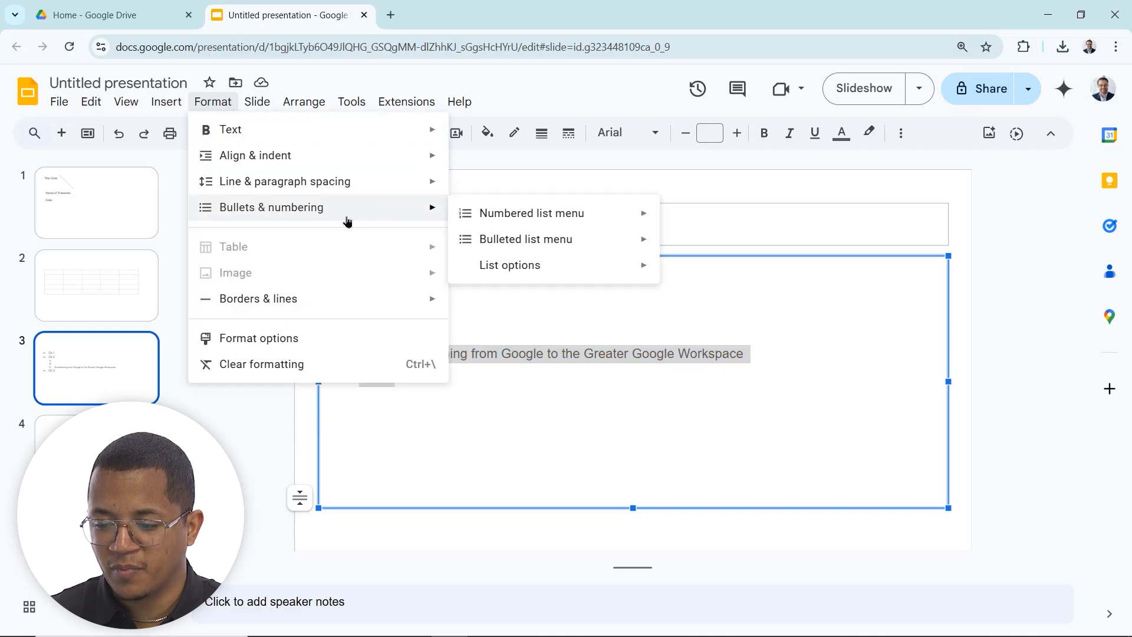
mouse_move(528, 216)
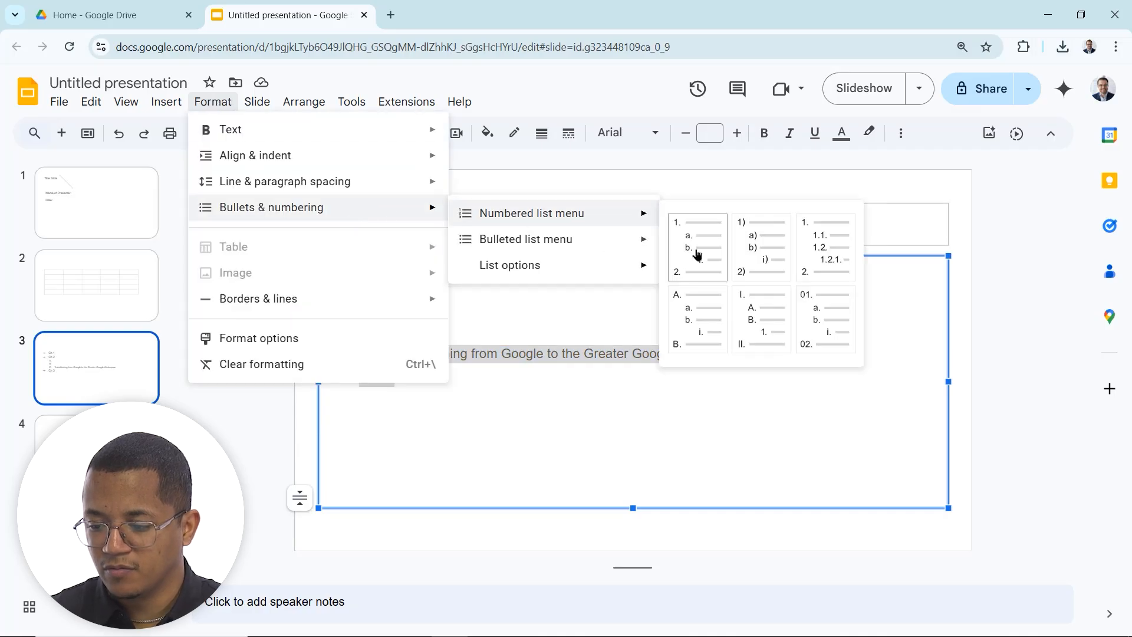
click(695, 253)
Step: Add an empty list item after "Ch 3" and restart its numbering at 1
click(404, 384)
key(Return)
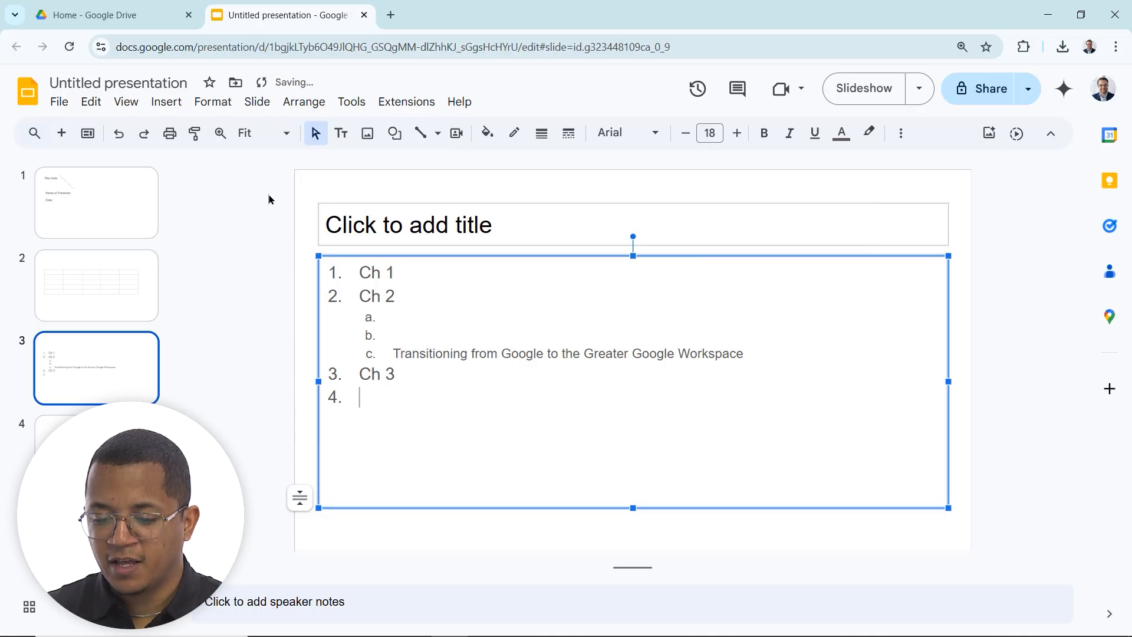
click(213, 102)
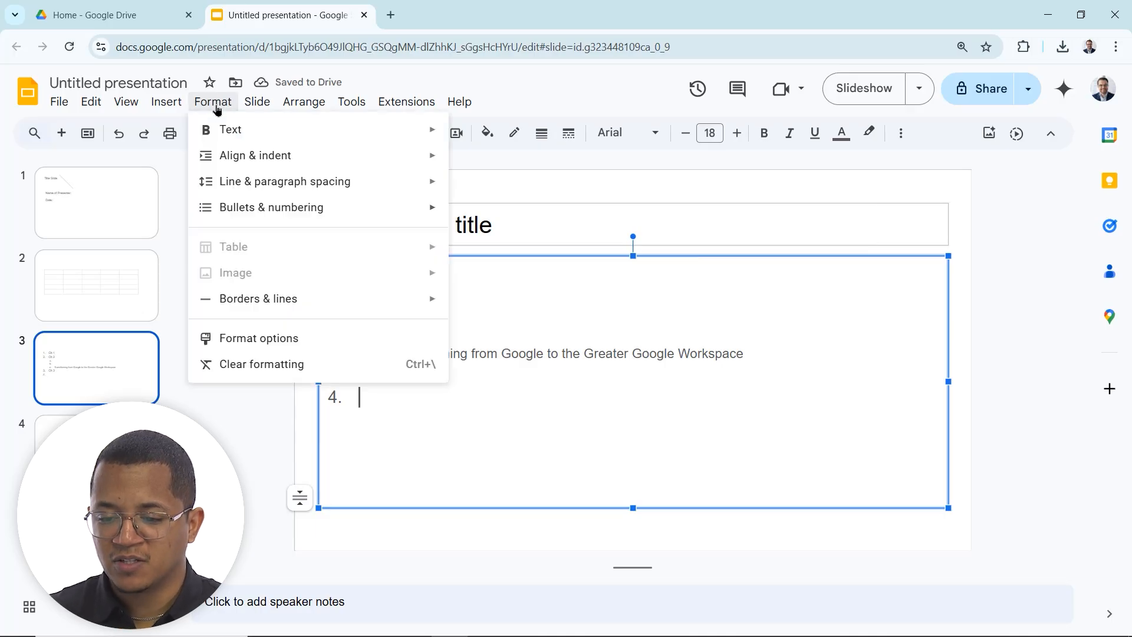
mouse_move(568, 265)
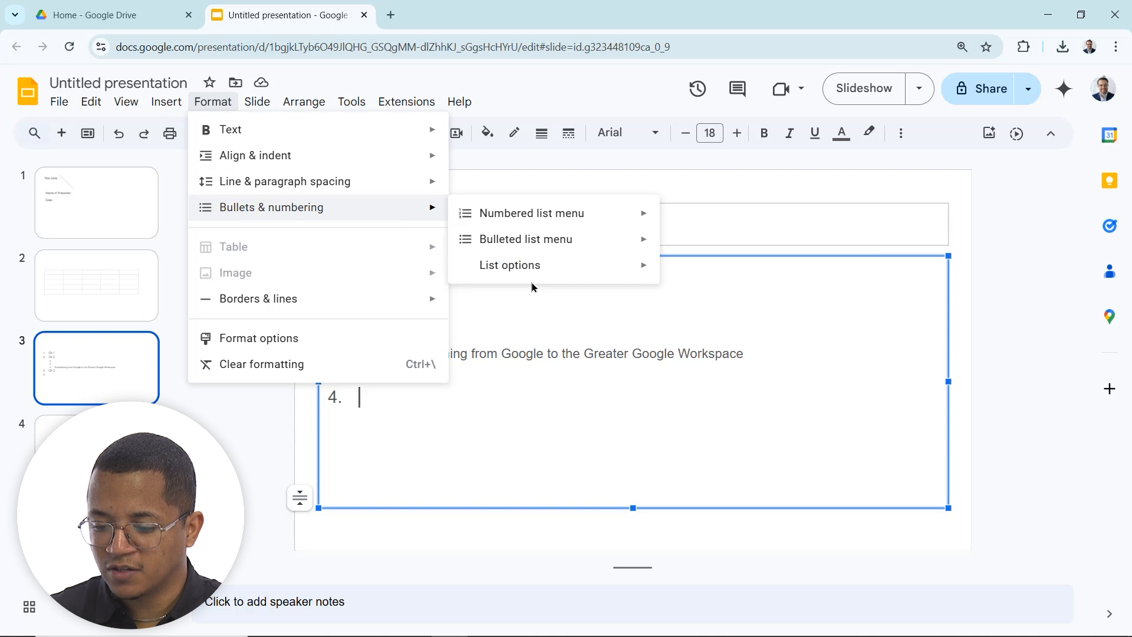
click(750, 350)
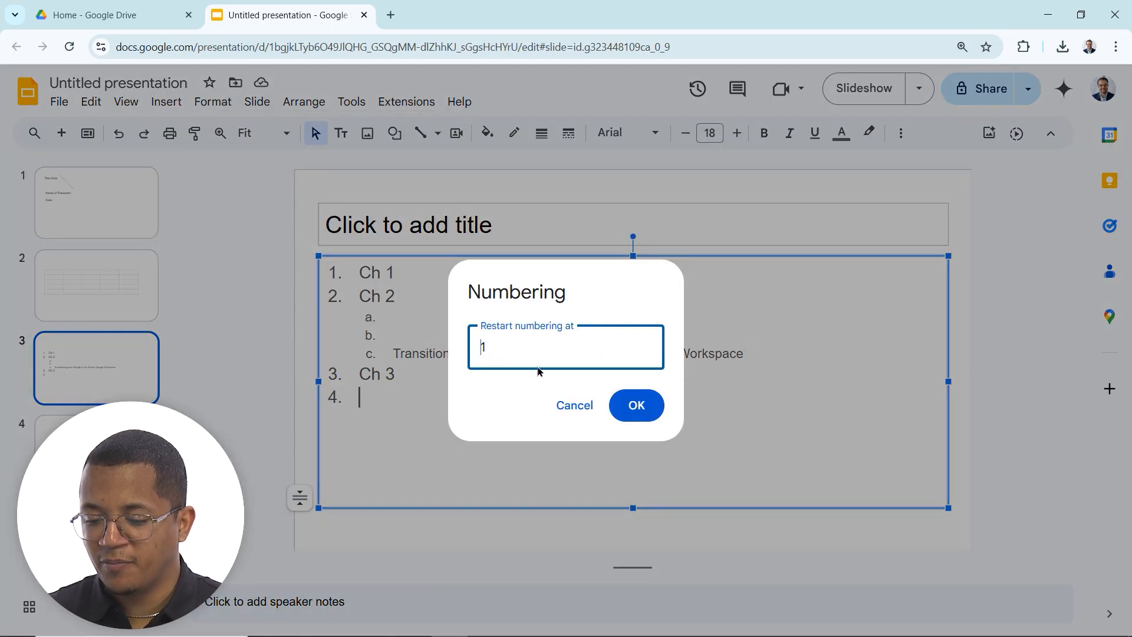
click(645, 414)
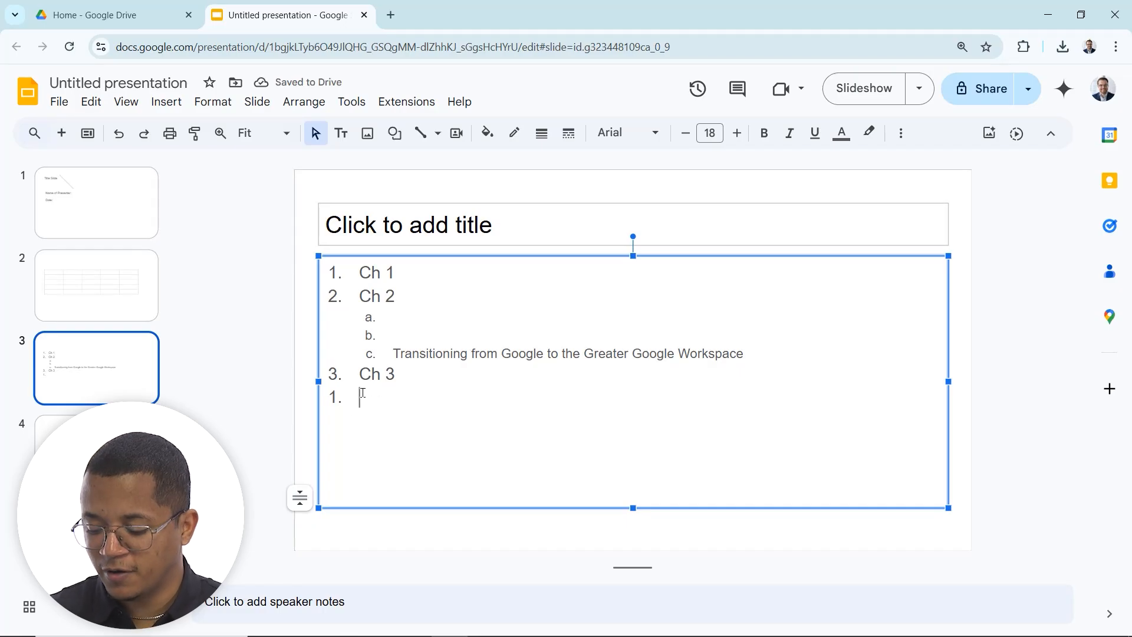
Step: Insert unnumbered blank lines between "Ch 3" and the empty item with restarted numbering
key(Return)
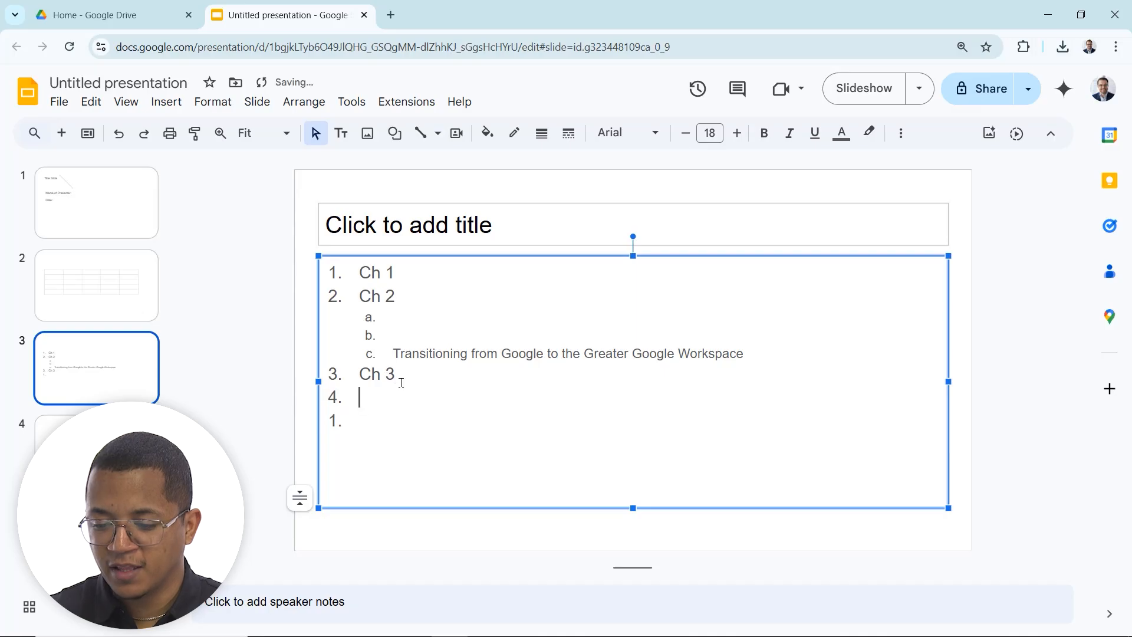
key(BackSpace)
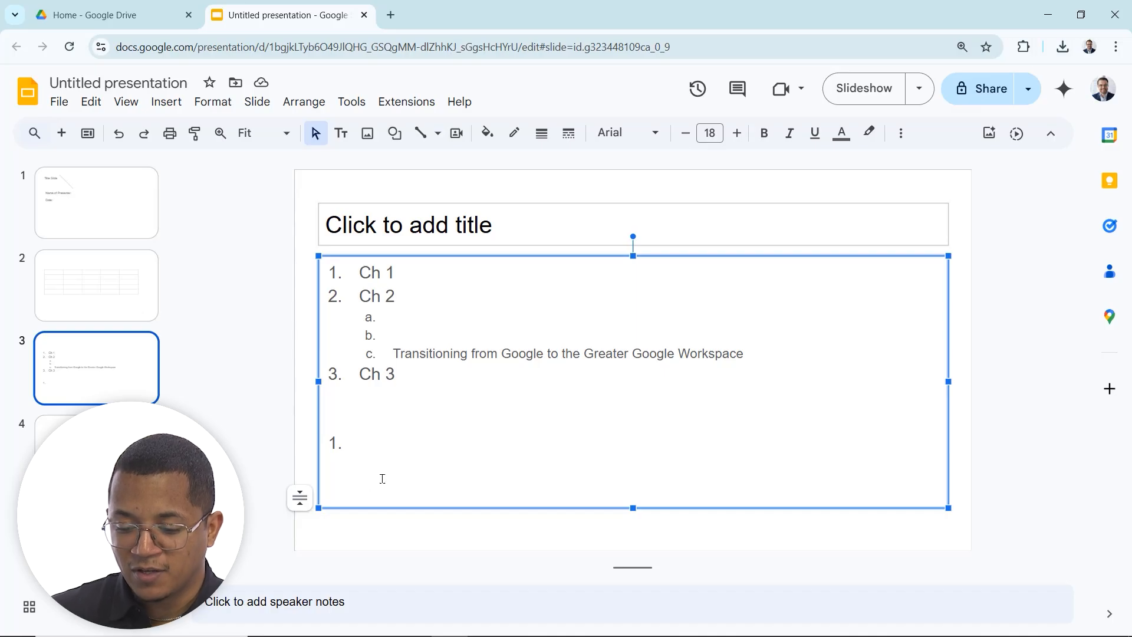
click(359, 441)
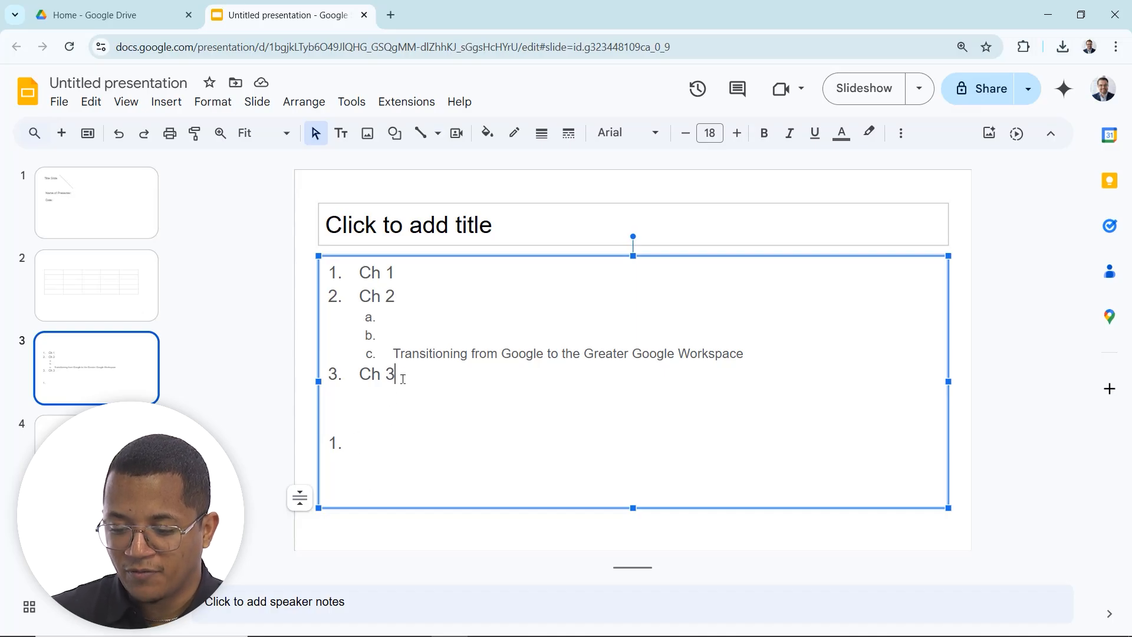